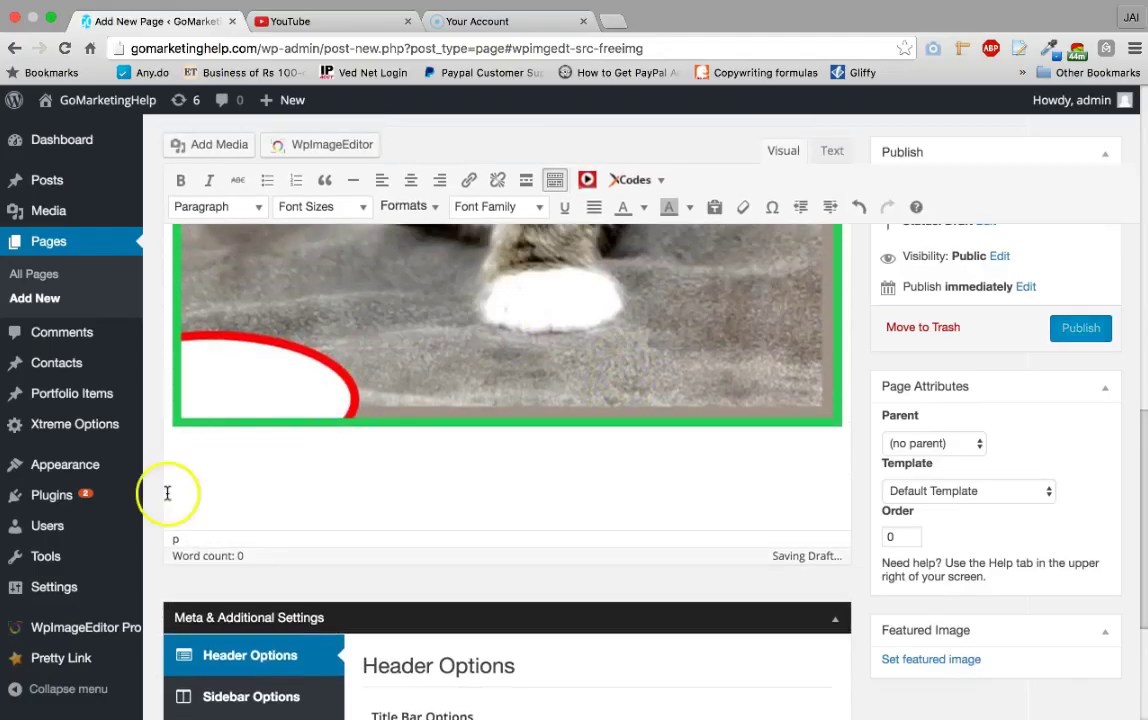
# - Go to the WpImageEditor Pro Videos page, 'Set image logo on video'
pyautogui.moveTo(68, 636)
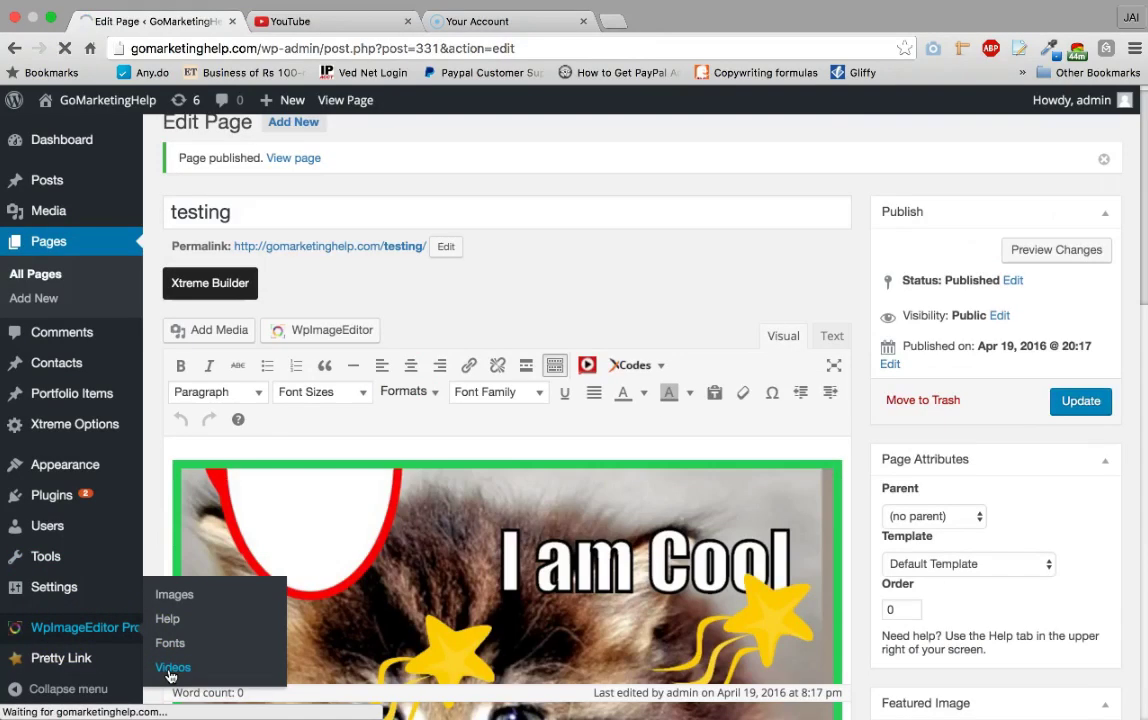
pyautogui.click(185, 667)
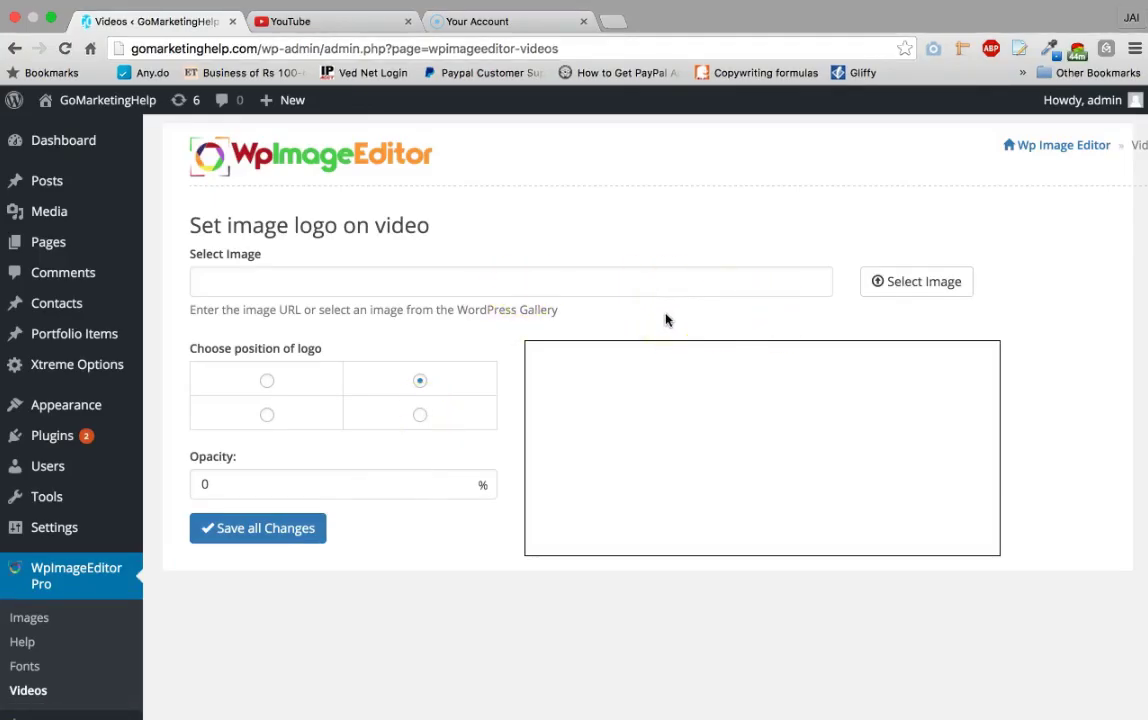
# - Try the wide text logo image as the video logo in top-left, bottom-left and bottom-right positions
pyautogui.click(912, 281)
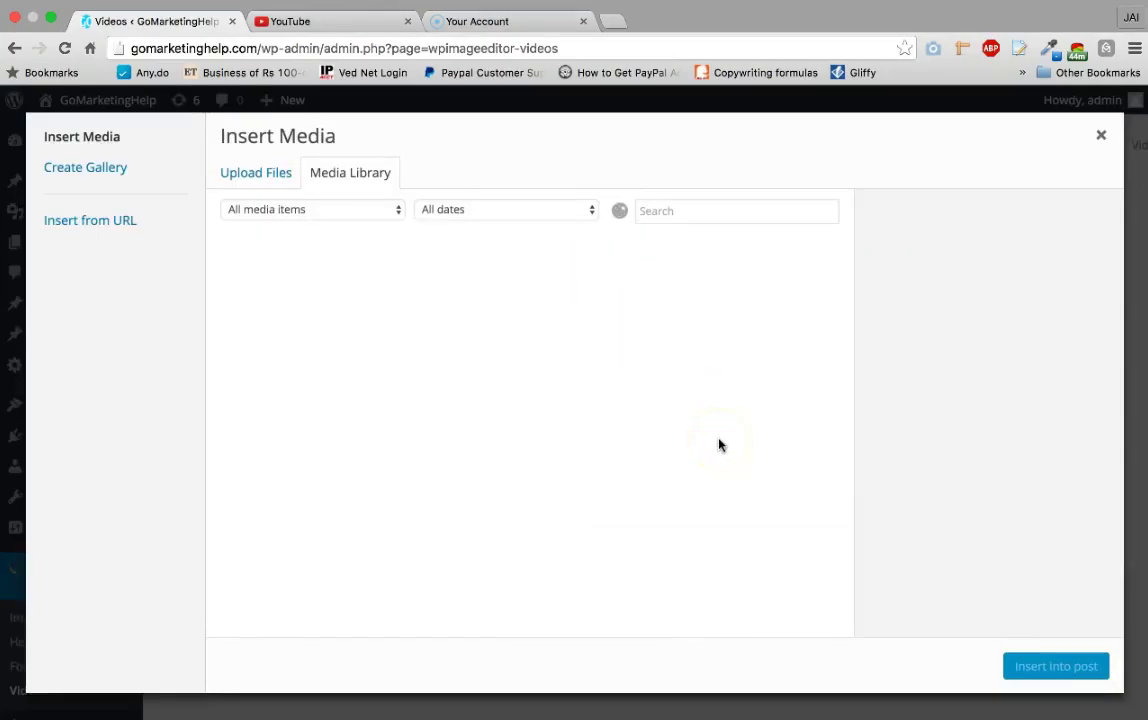
pyautogui.scroll(-5, 790, 478)
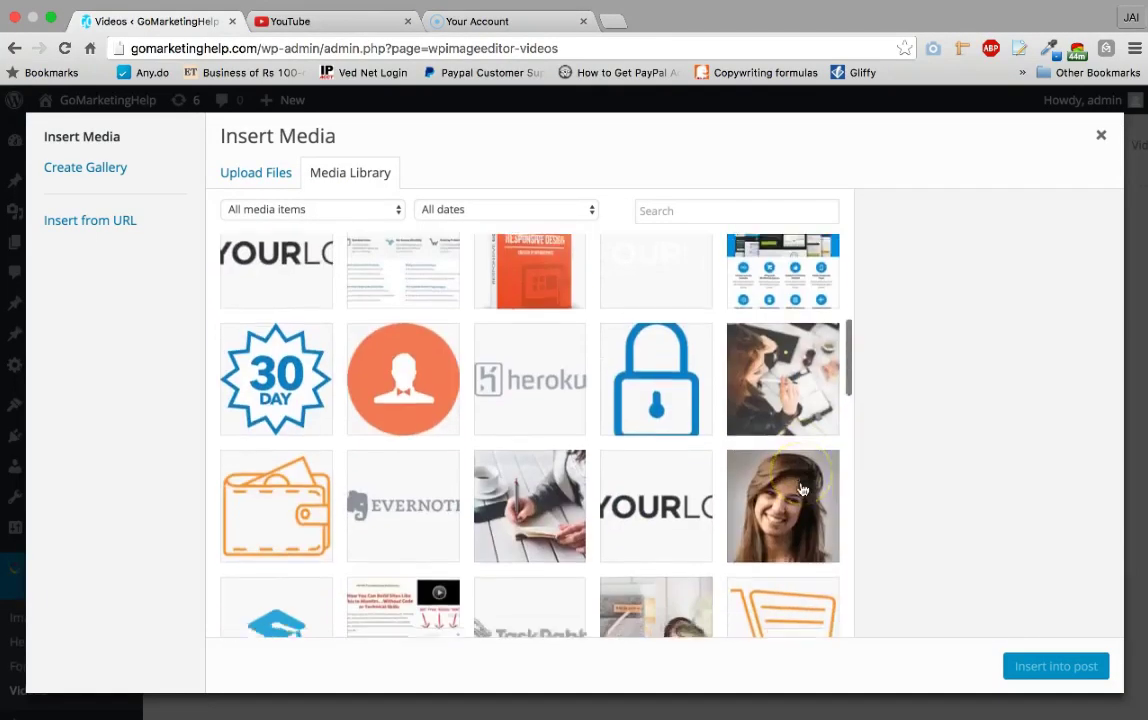
pyautogui.scroll(-3, 802, 488)
pyautogui.scroll(10, 802, 488)
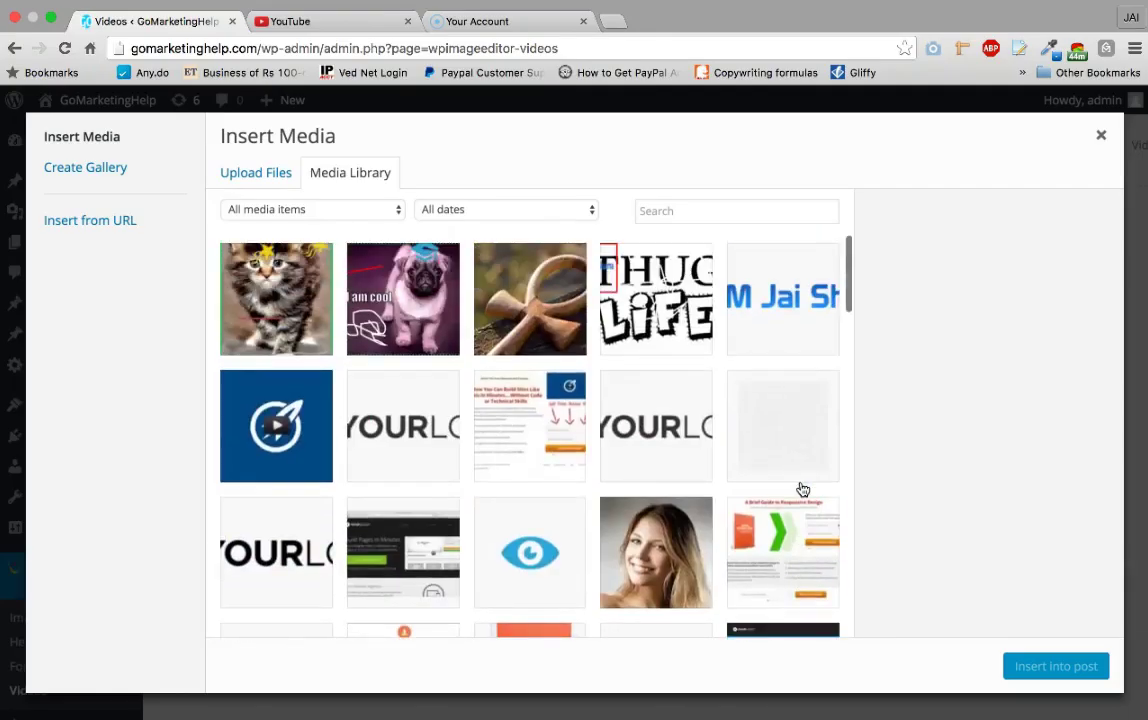
pyautogui.click(771, 310)
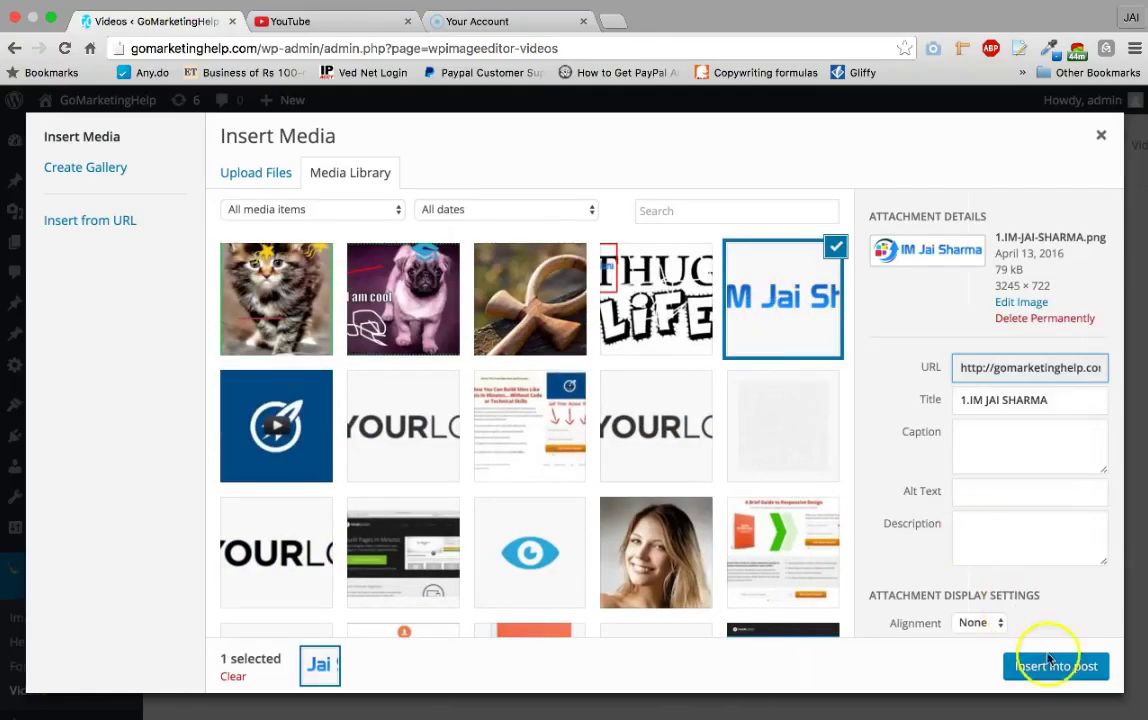
pyautogui.click(1051, 663)
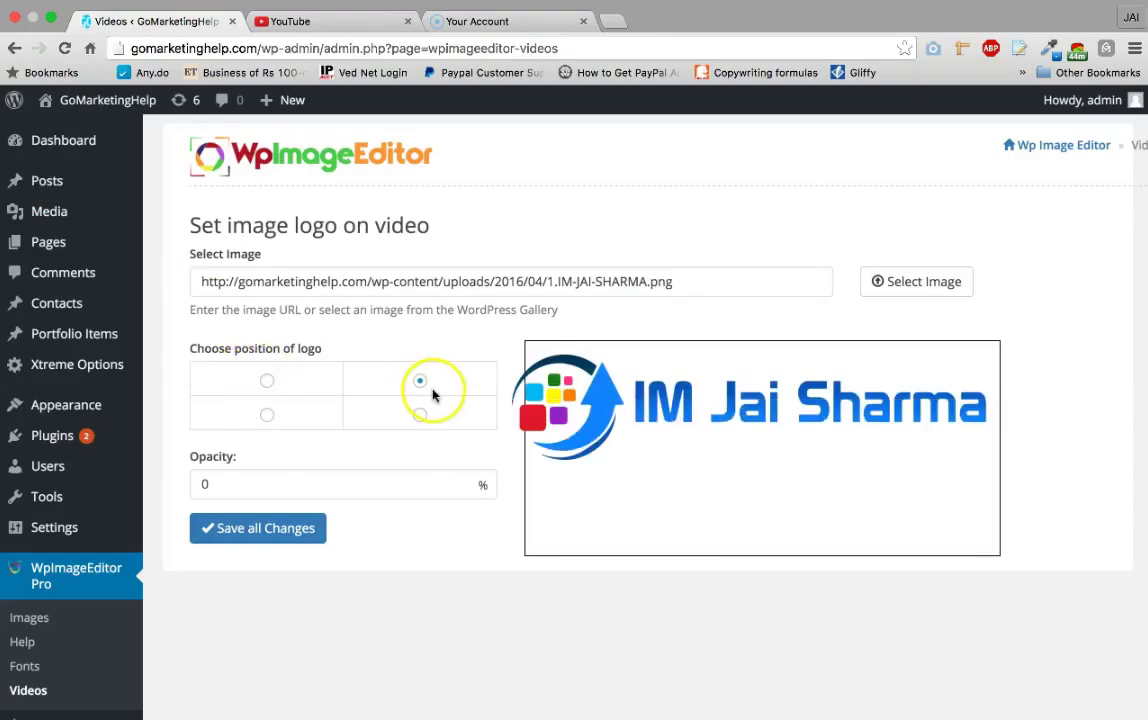
pyautogui.click(266, 382)
pyautogui.click(266, 418)
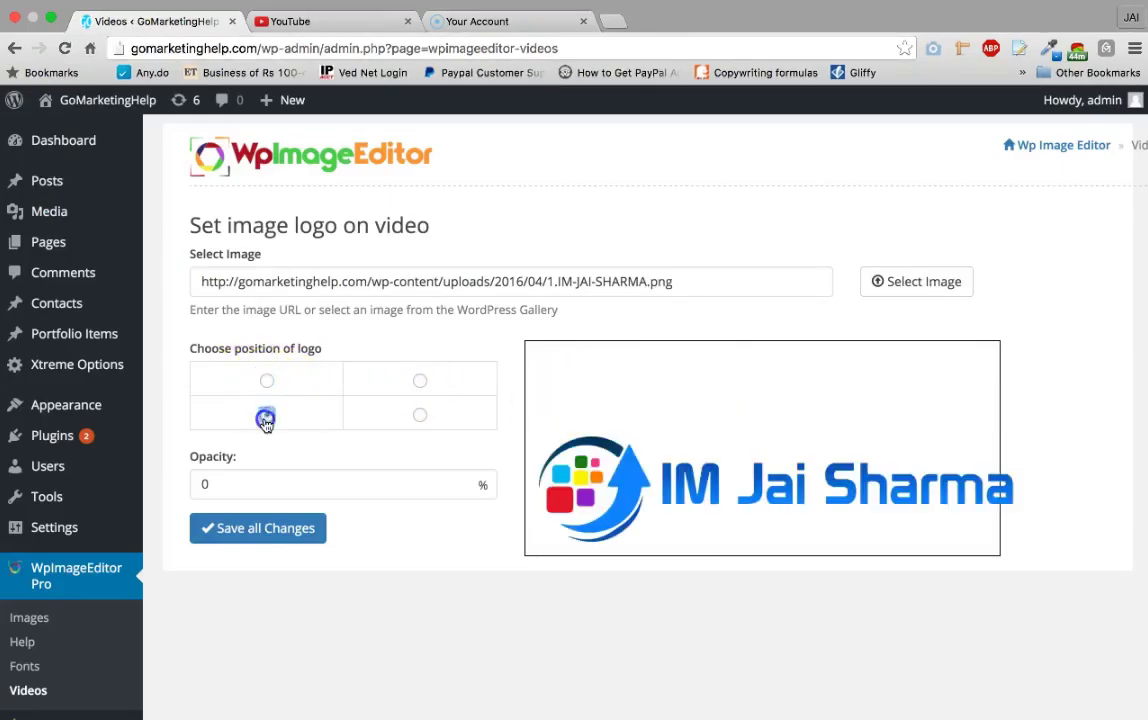
pyautogui.click(420, 415)
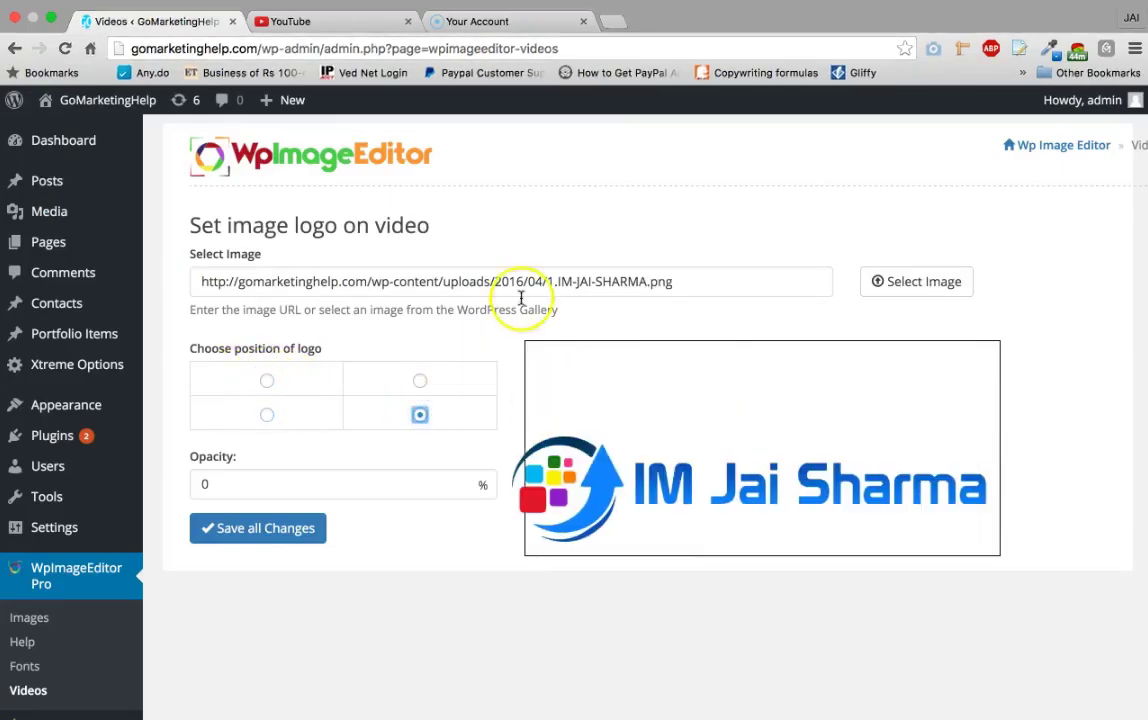
# - Replace the logo with the eye image and position it top-right
pyautogui.click(912, 281)
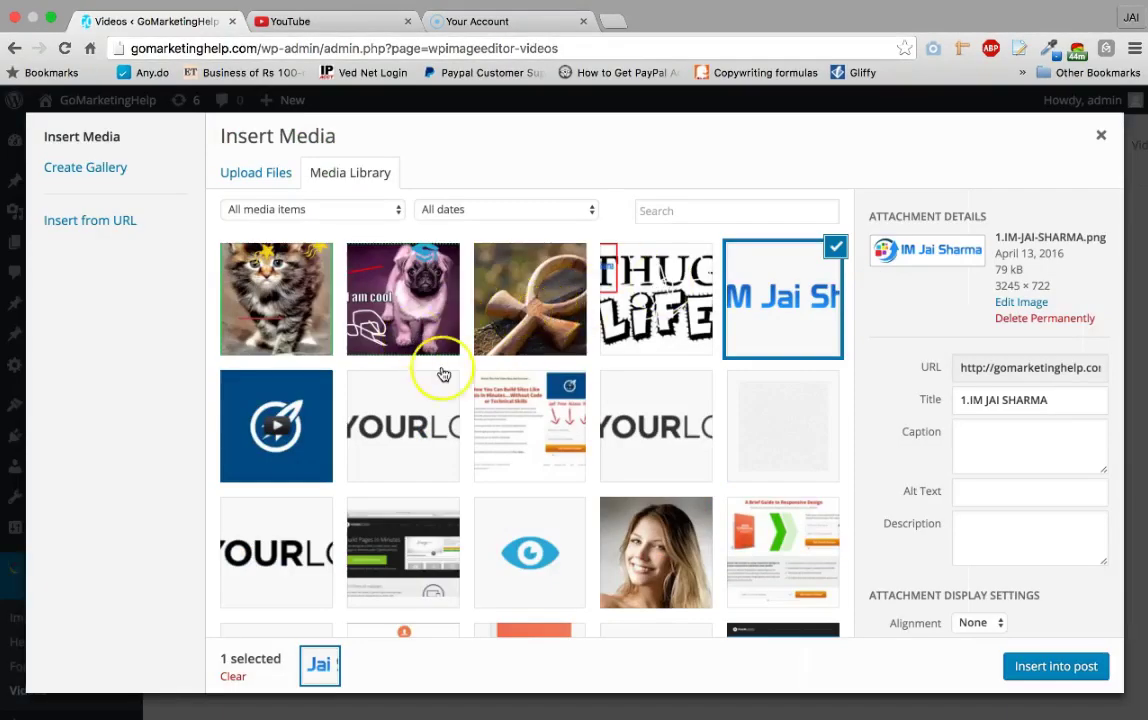
pyautogui.scroll(-5, 610, 466)
pyautogui.scroll(3, 612, 464)
pyautogui.click(530, 411)
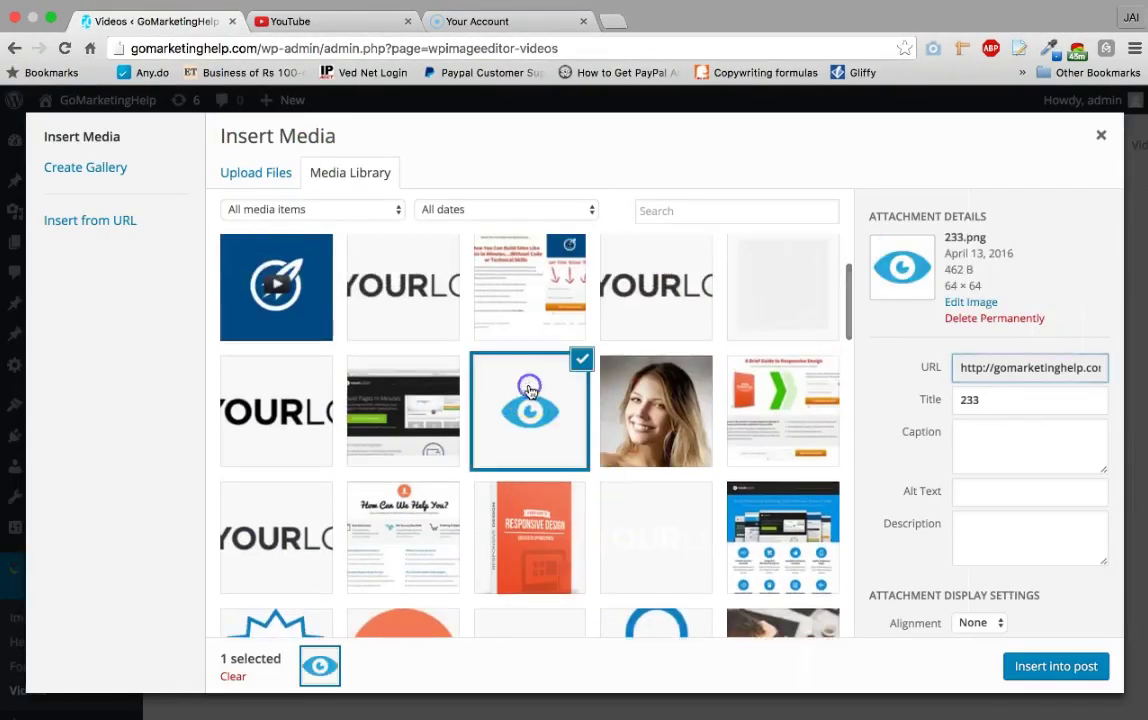
pyautogui.click(1098, 664)
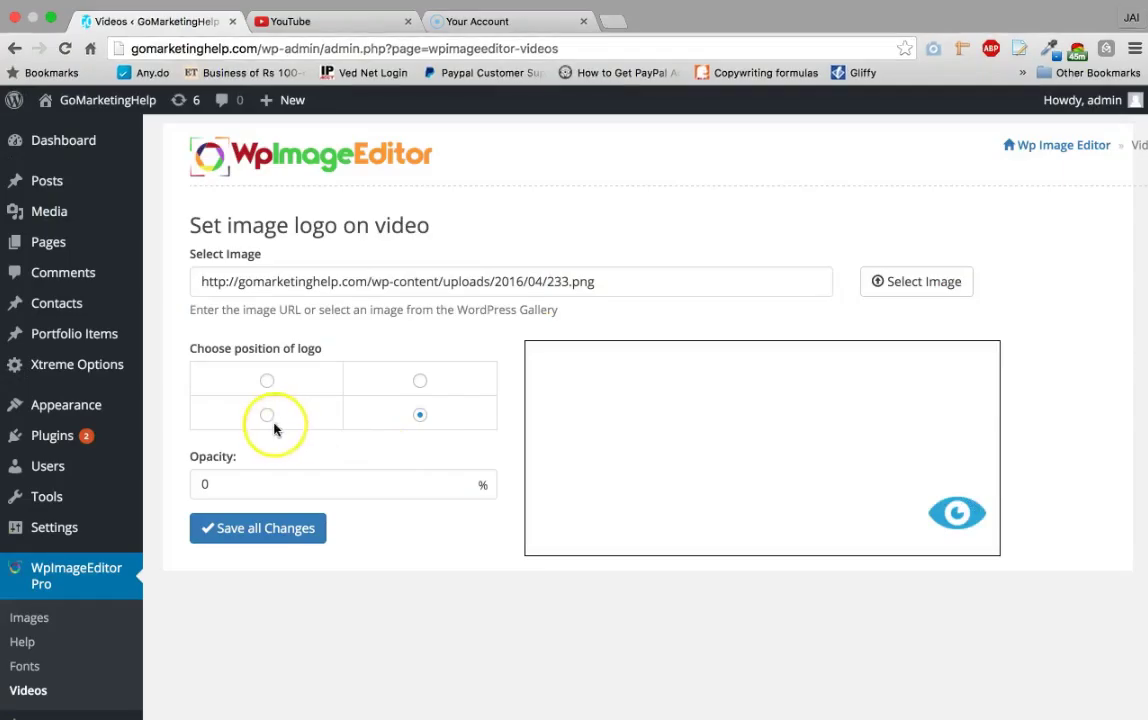
pyautogui.click(267, 414)
pyautogui.click(266, 383)
pyautogui.click(422, 381)
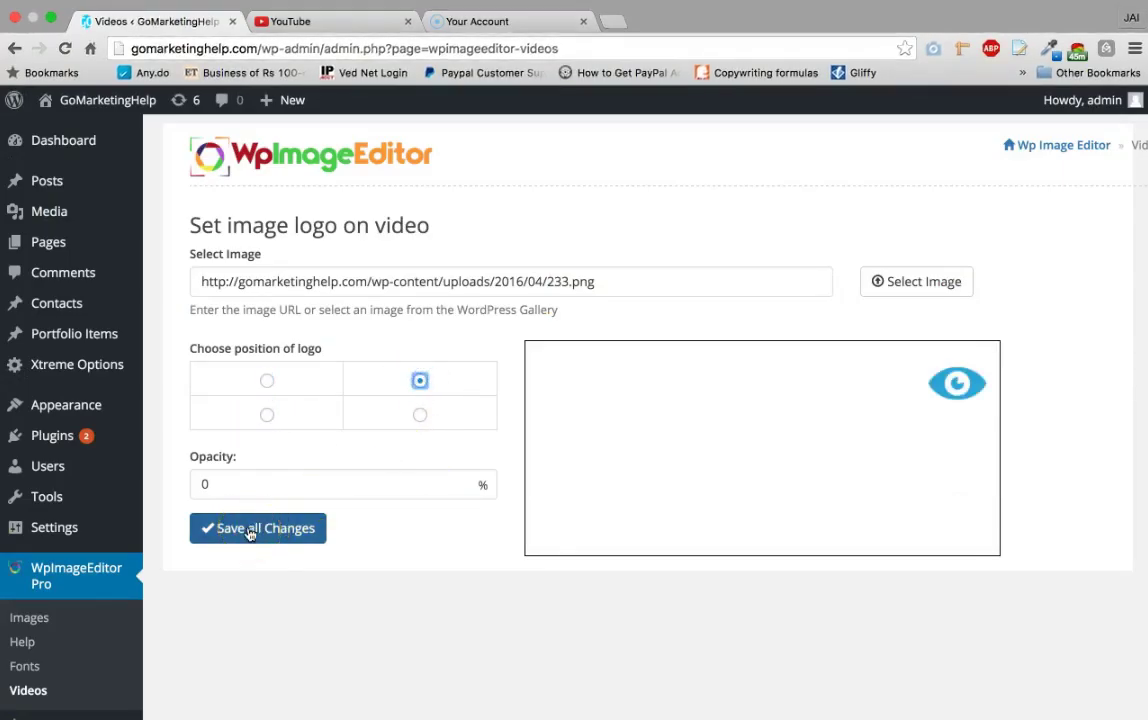
# - Set the logo opacity to 20% and save all changes
pyautogui.moveTo(218, 484); pyautogui.dragTo(167, 488)
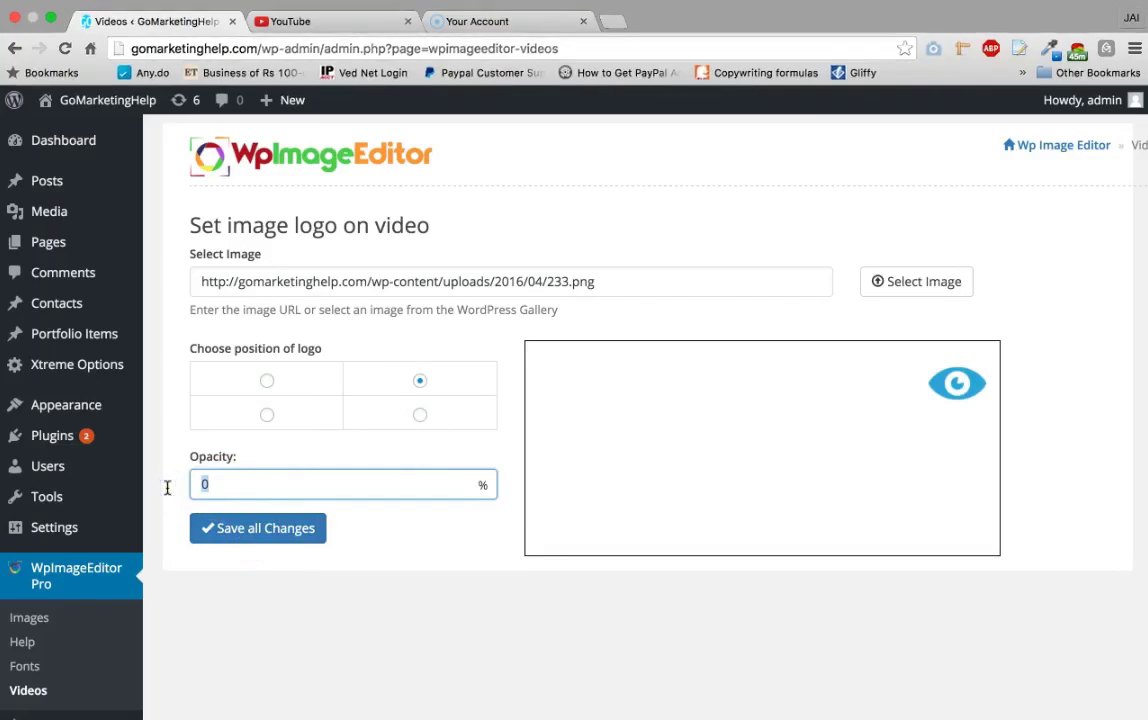
pyautogui.write('20')
pyautogui.click(240, 533)
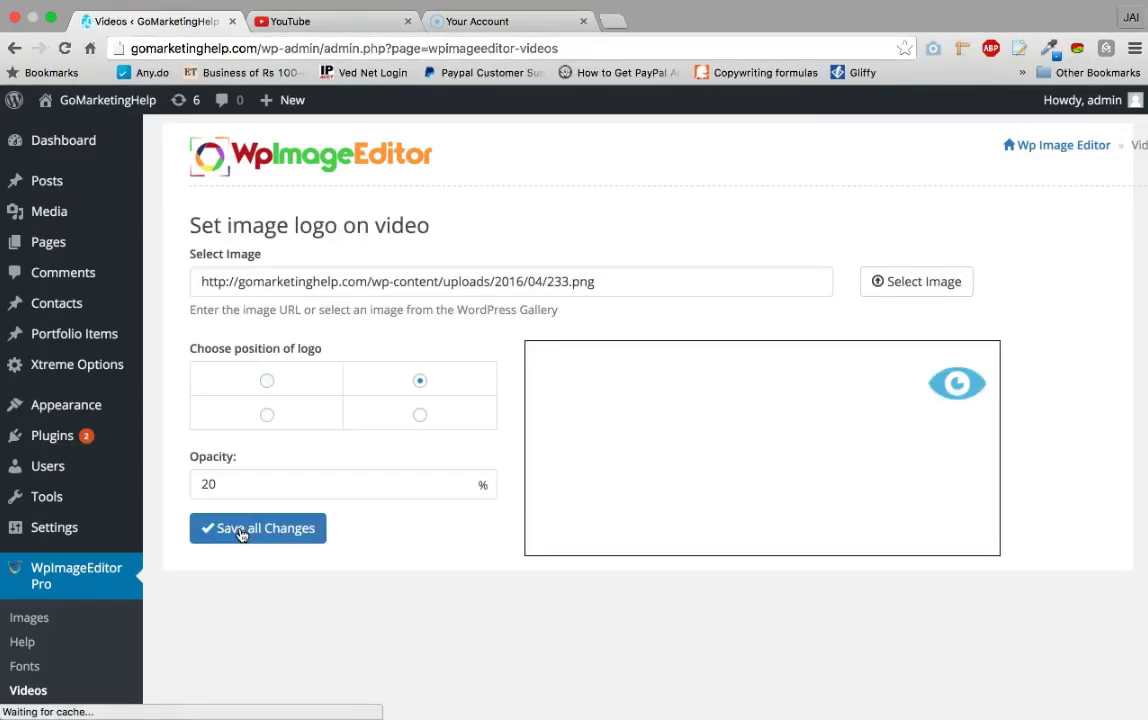
pyautogui.click(221, 482)
# - Open All Pages and choose Edit under the testing page
pyautogui.moveTo(51, 249)
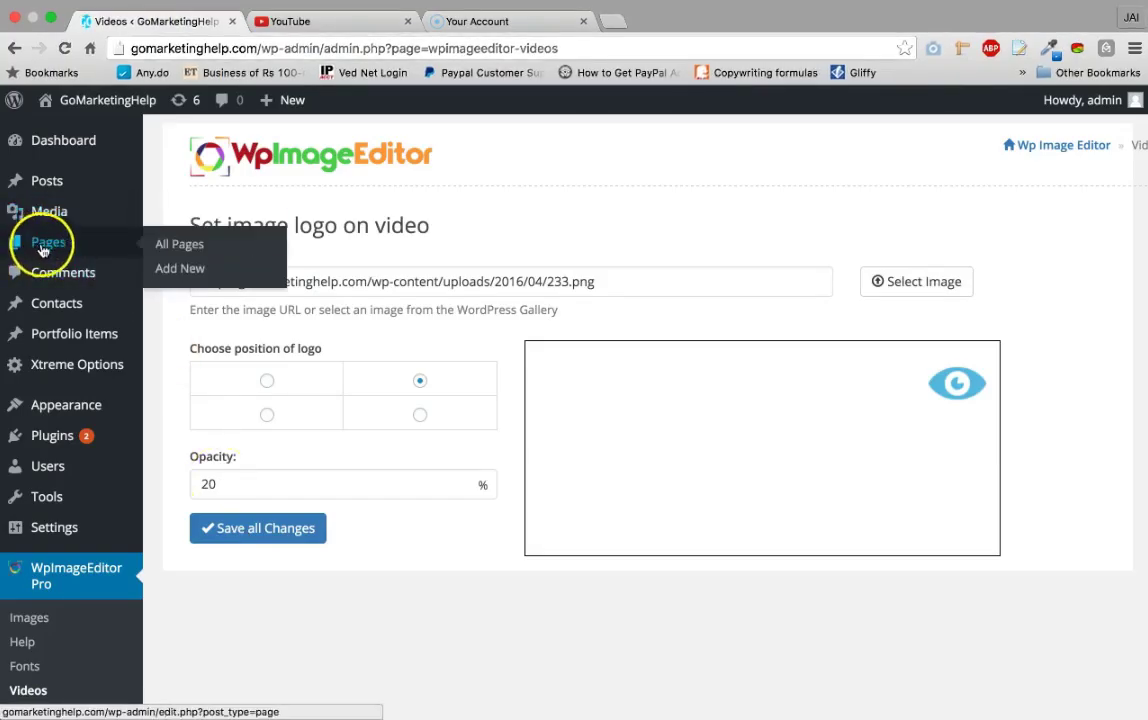
pyautogui.click(160, 243)
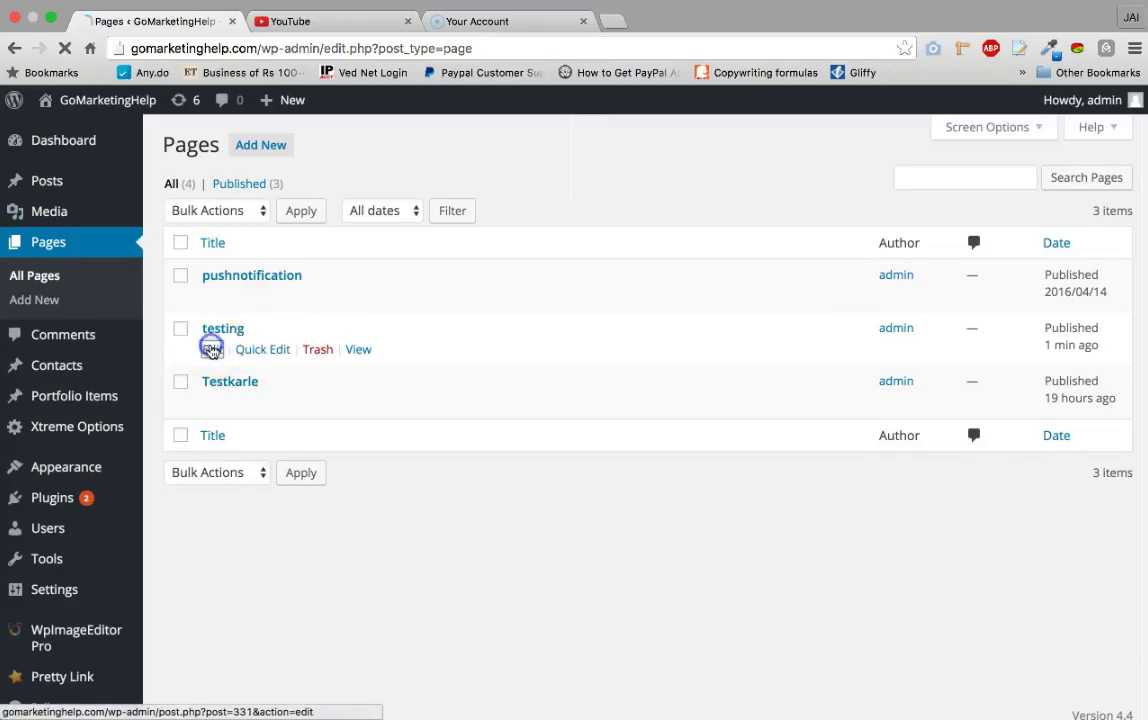
pyautogui.click(211, 350)
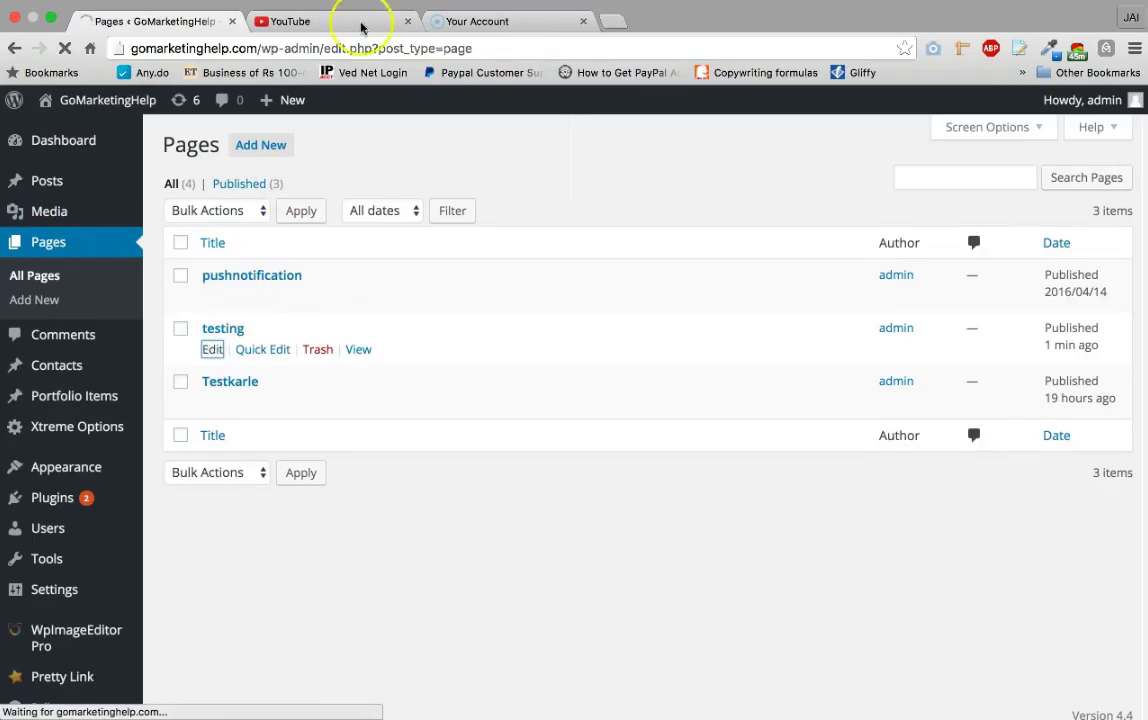
# - Search YouTube for 'deadpool trailer', open Deadpool Red Band Trailer 2, then return to WordPress
pyautogui.click(318, 21)
pyautogui.click(302, 108)
pyautogui.write('de')
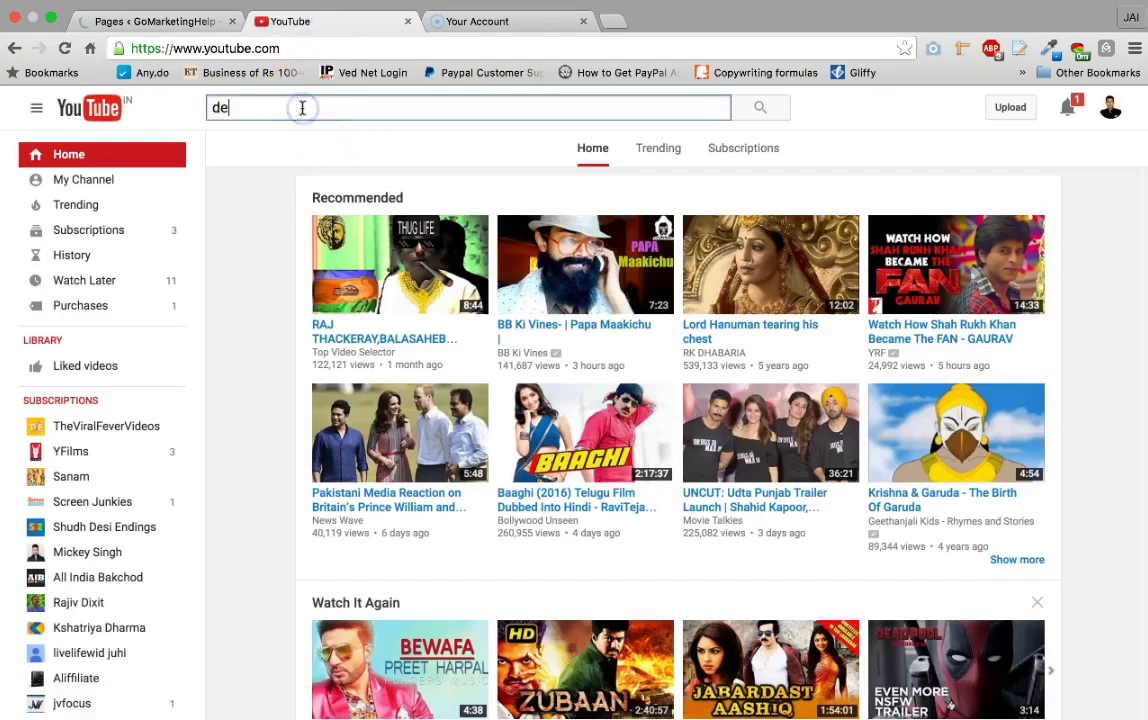
pyautogui.write('adpo')
pyautogui.press('Down')
pyautogui.press('Return')
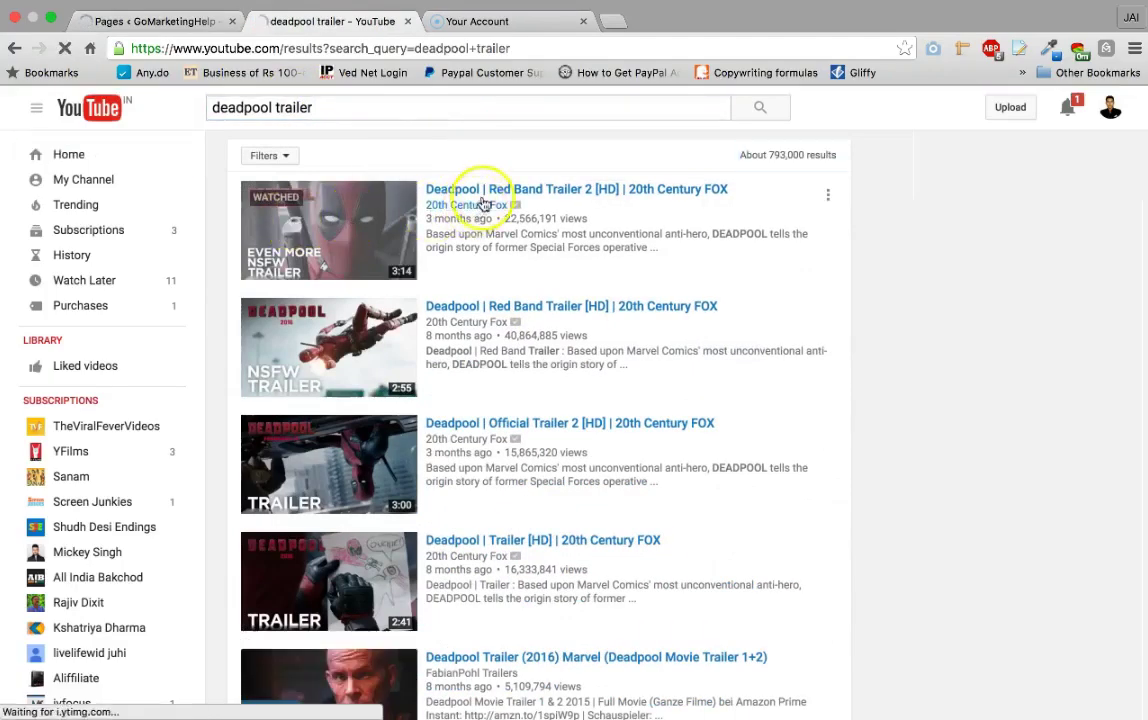
pyautogui.click(478, 192)
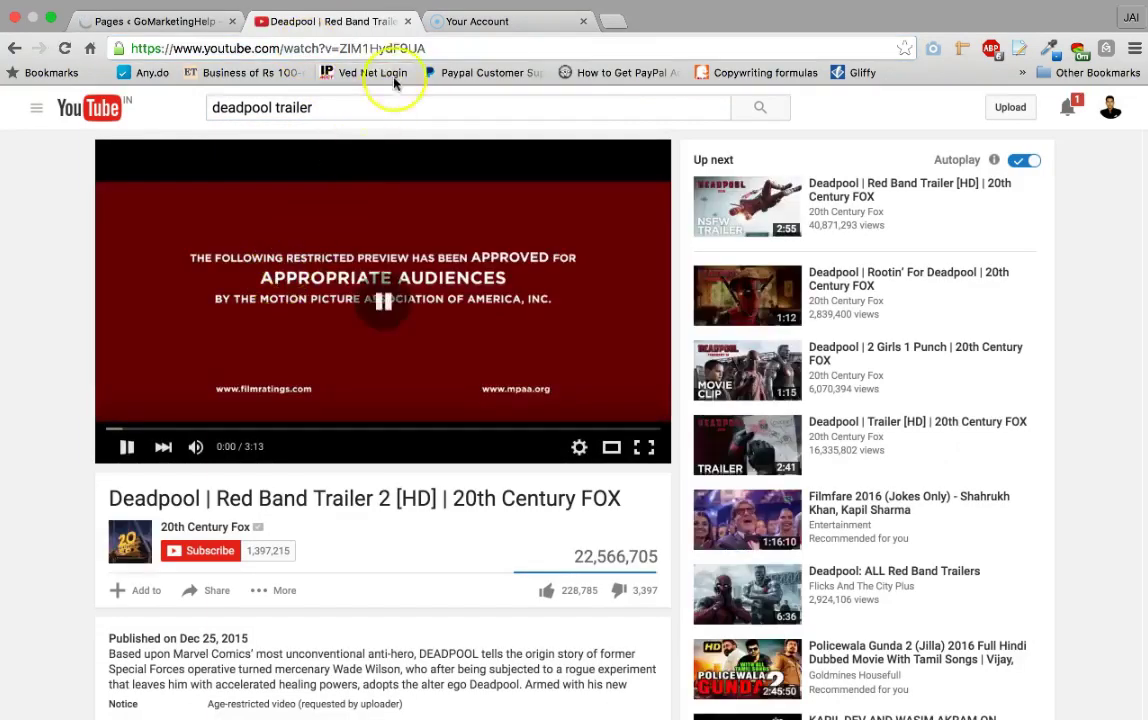
pyautogui.click(180, 22)
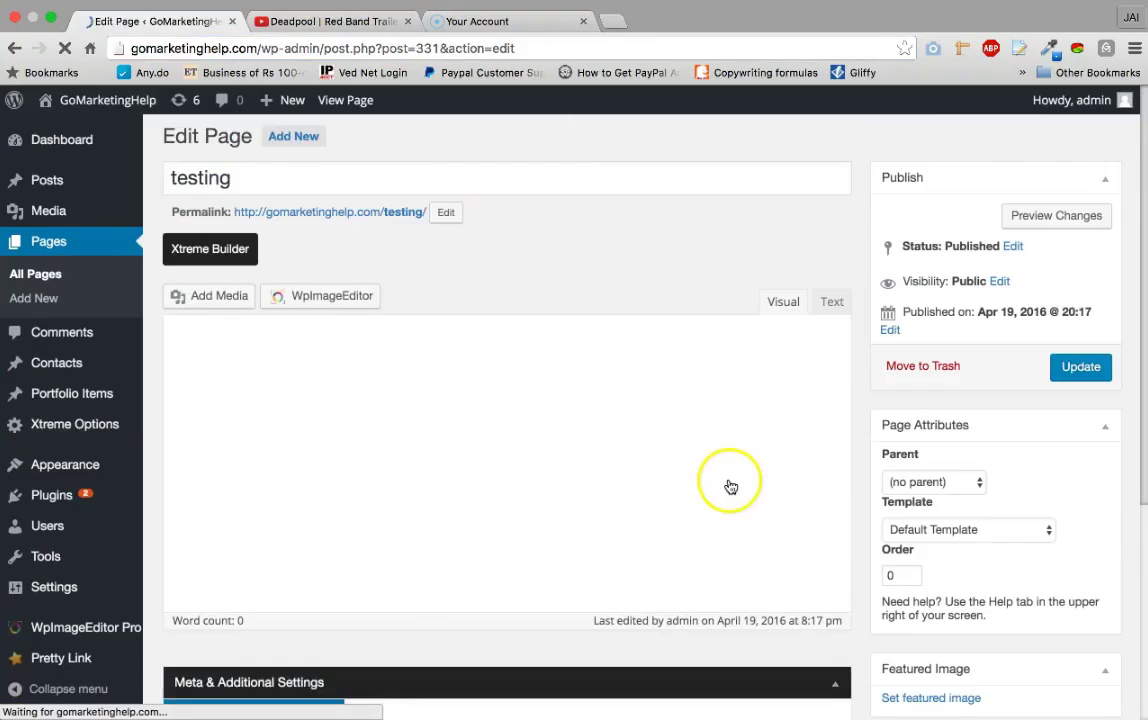
# - Below the cat image, start a WpImageEditor video embed with the pasted trailer URL
pyautogui.scroll(-5, 740, 507)
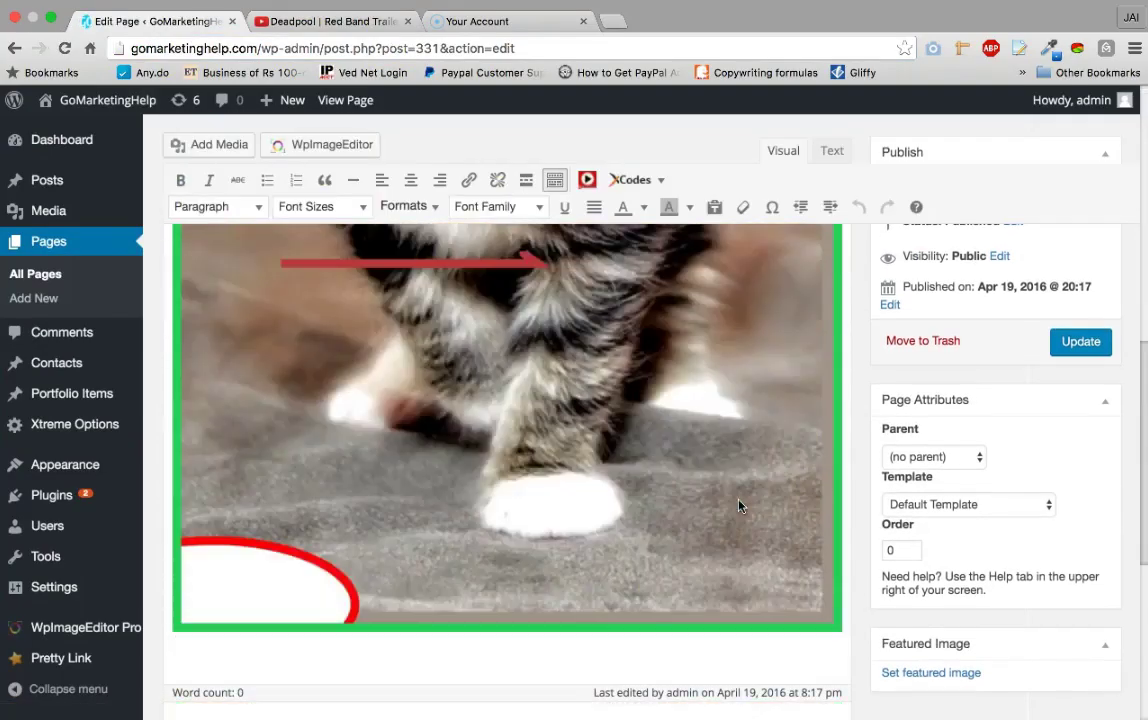
pyautogui.scroll(-2, 740, 507)
pyautogui.click(294, 502)
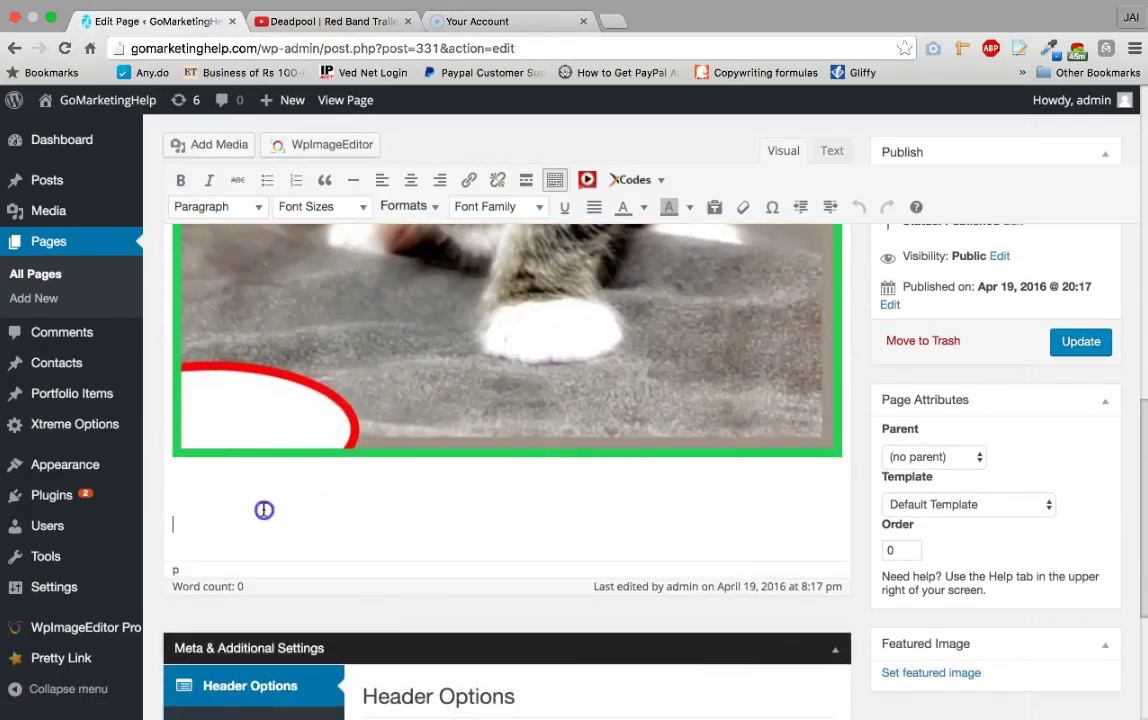
pyautogui.click(586, 179)
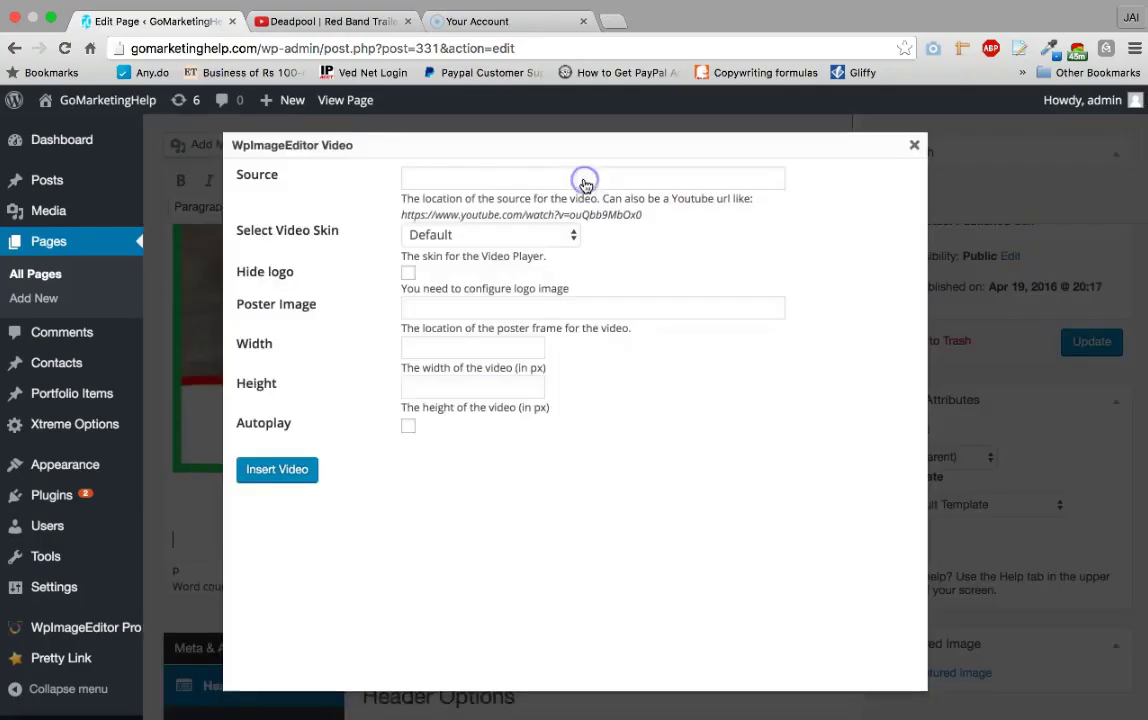
pyautogui.click(451, 177)
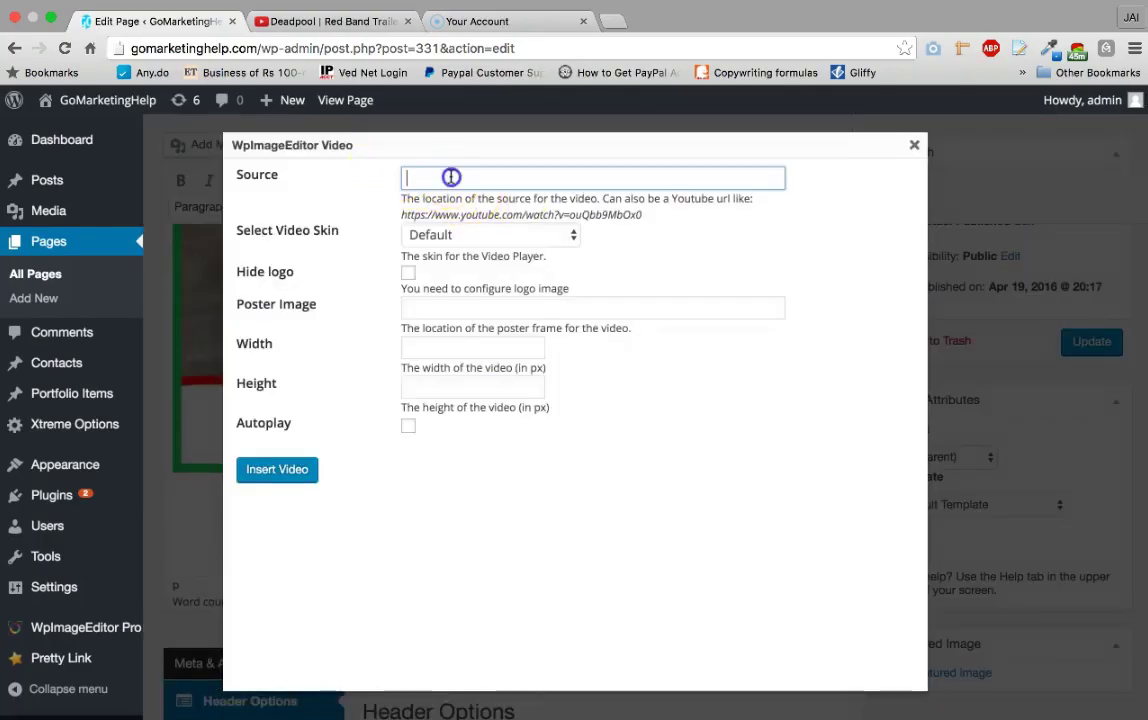
pyautogui.write('https://www.youtube.com/watch?v=ZIM1HydF9UA')
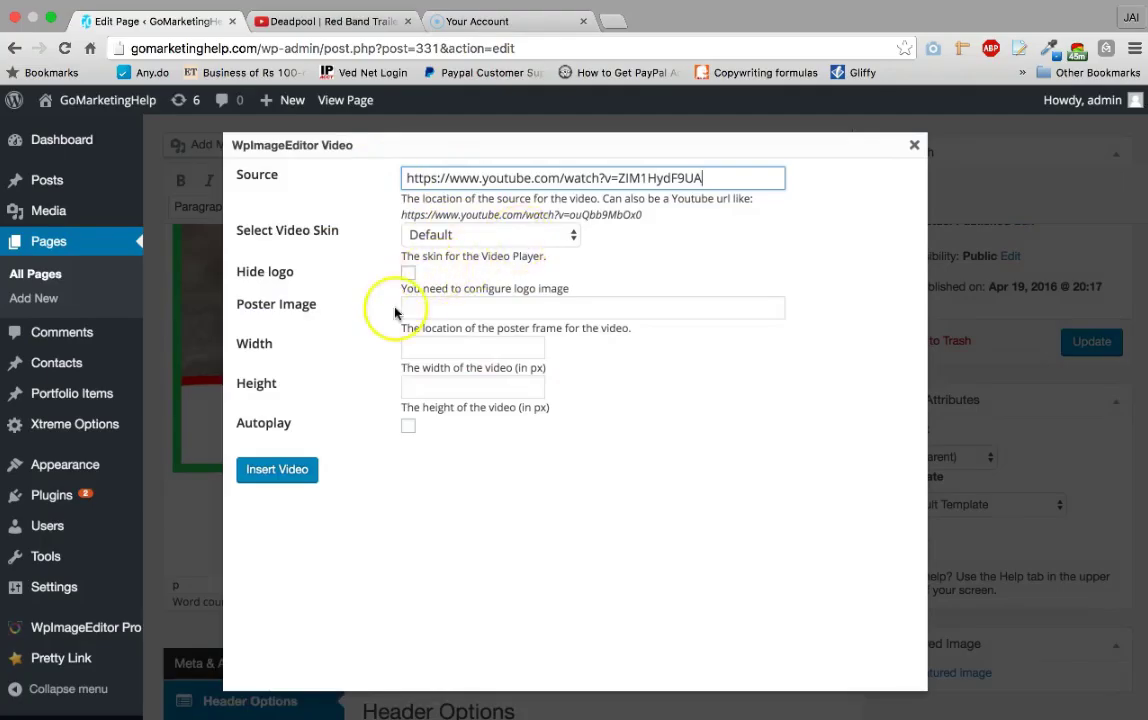
# - Make the video 720×480, autoplaying, in Full Skin 1, and insert the shortcode
pyautogui.click(448, 352)
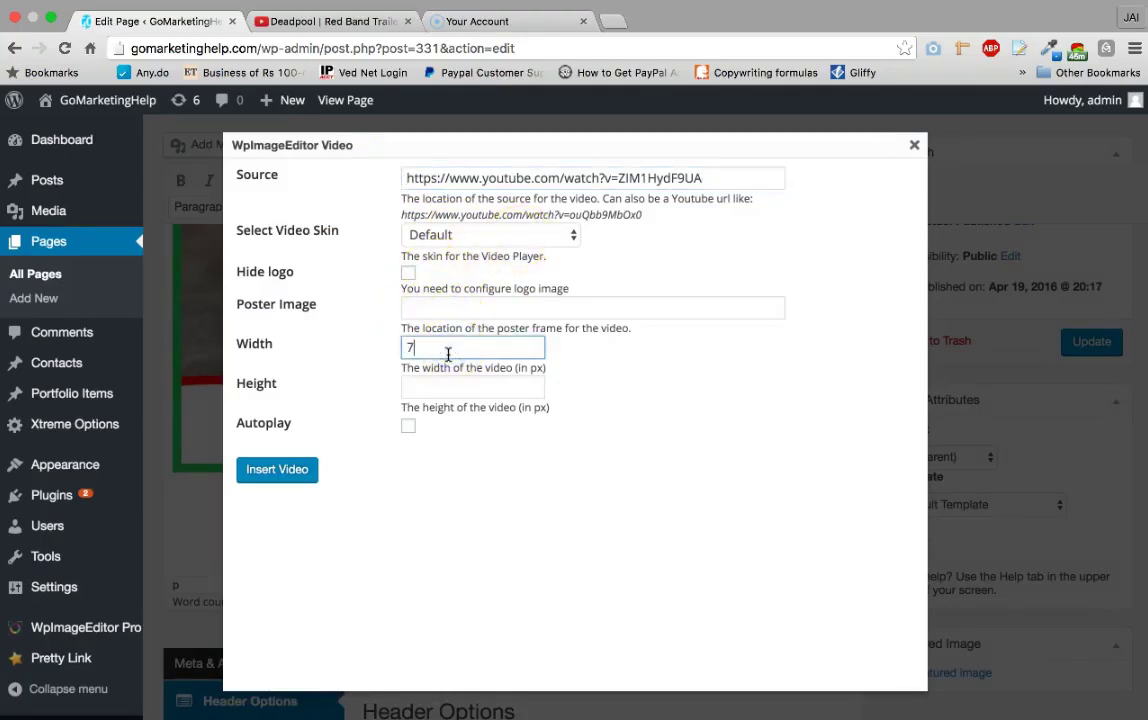
pyautogui.click(471, 394)
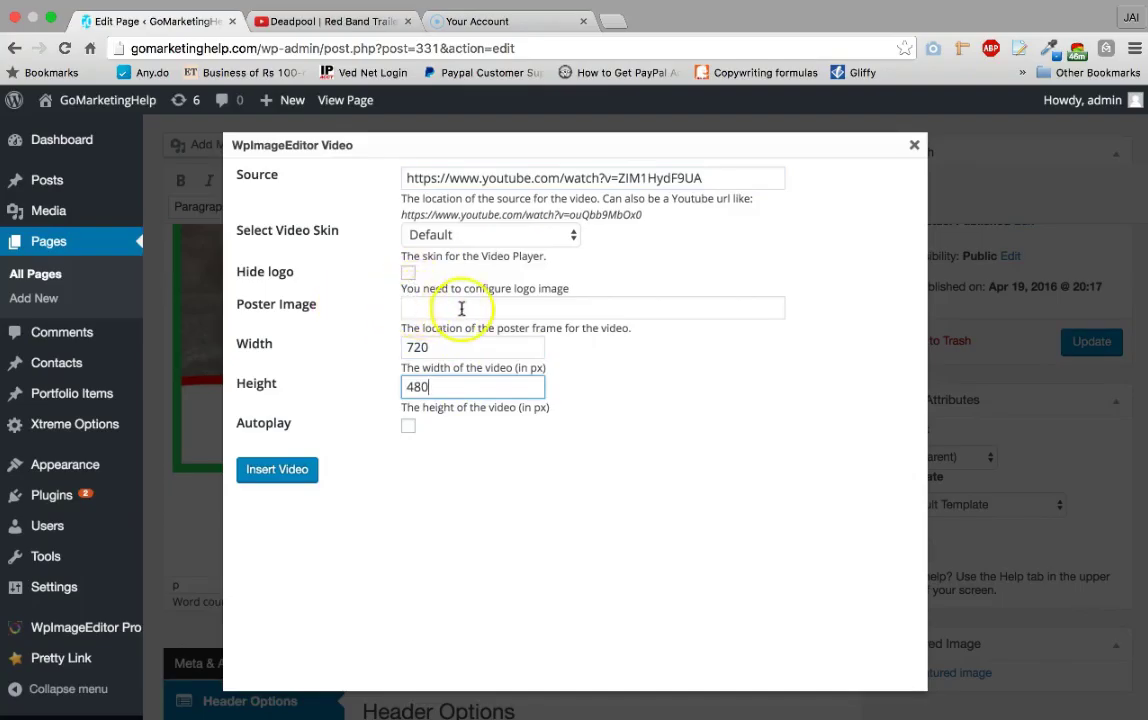
pyautogui.click(409, 427)
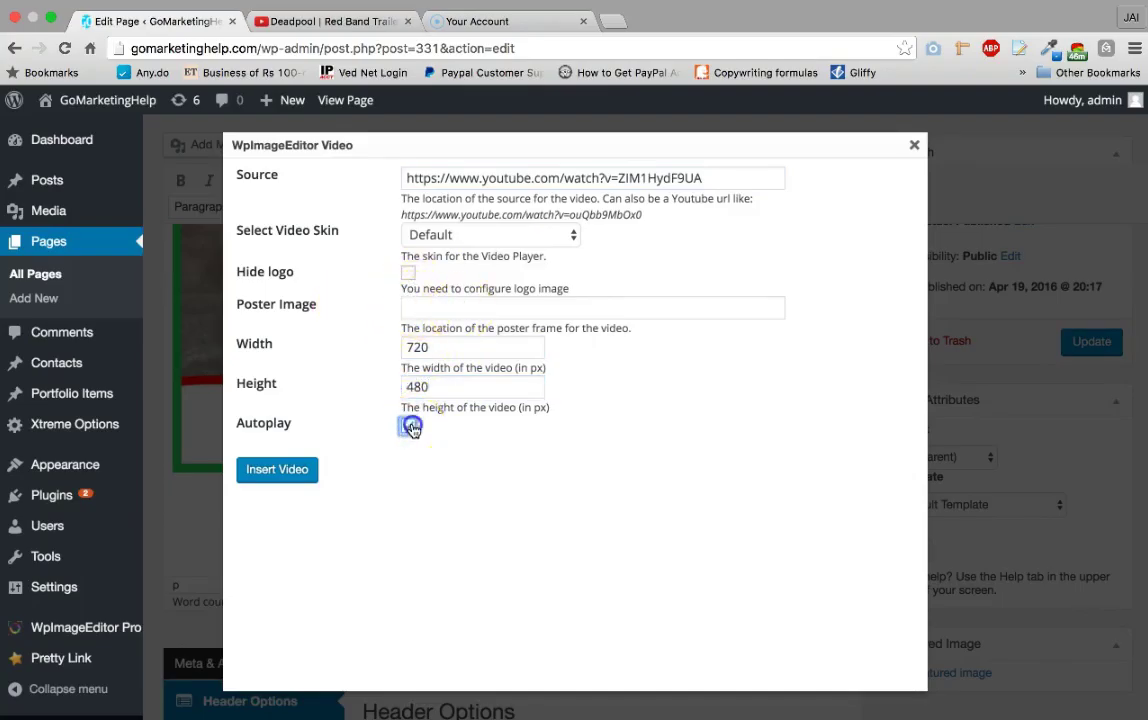
pyautogui.click(520, 236)
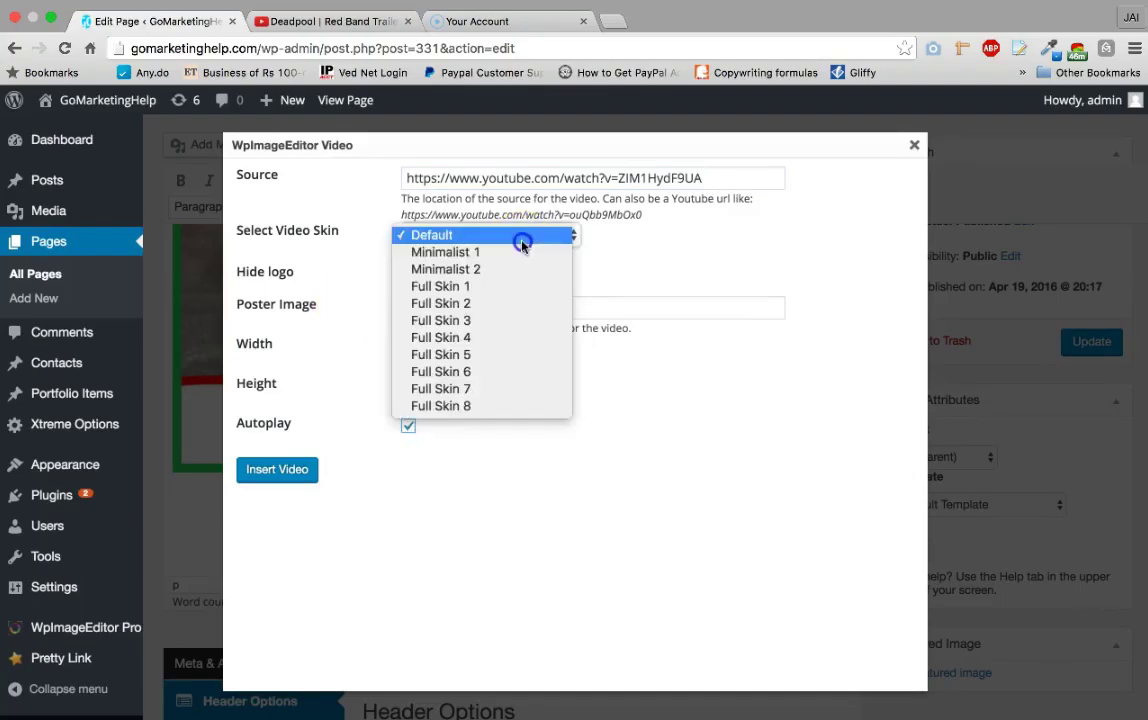
pyautogui.click(481, 288)
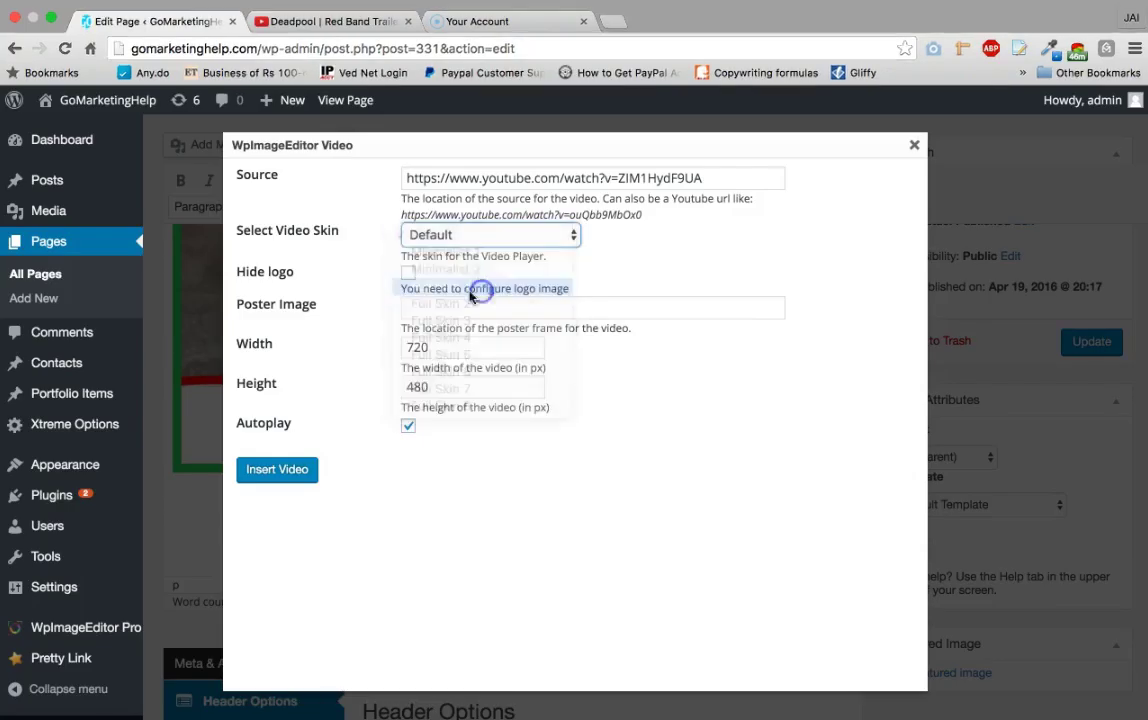
pyautogui.click(281, 472)
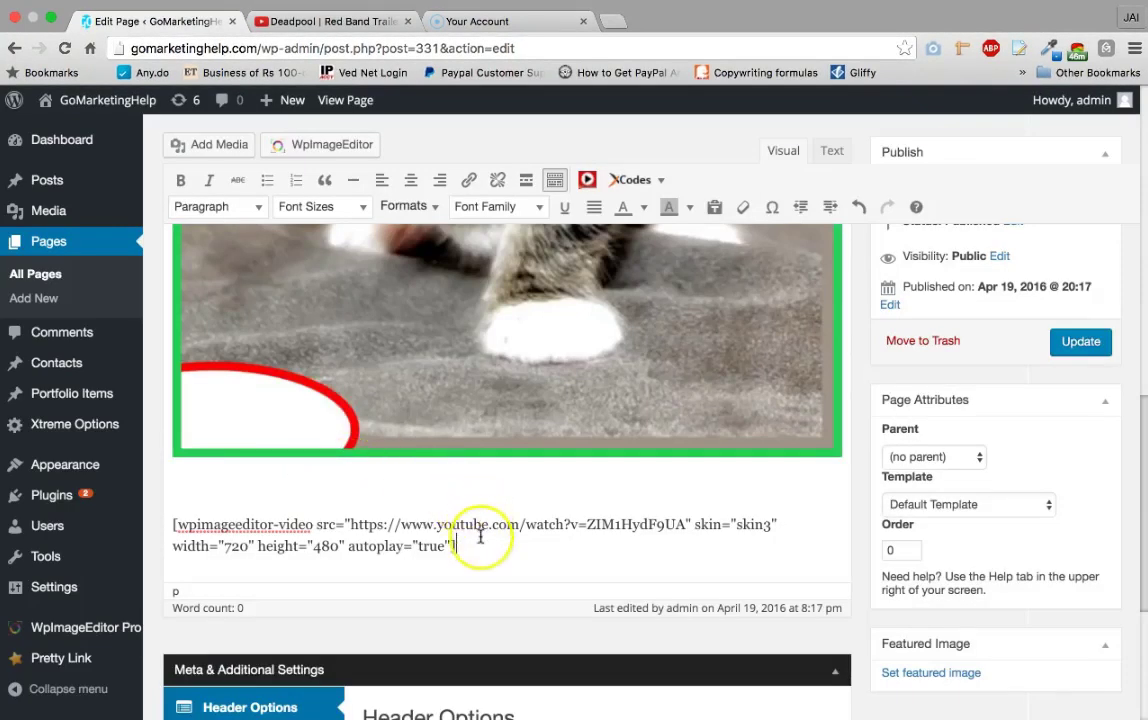
# - Insert a second trailer embed in Full Skin 4 with autoplay turned off
pyautogui.click(587, 182)
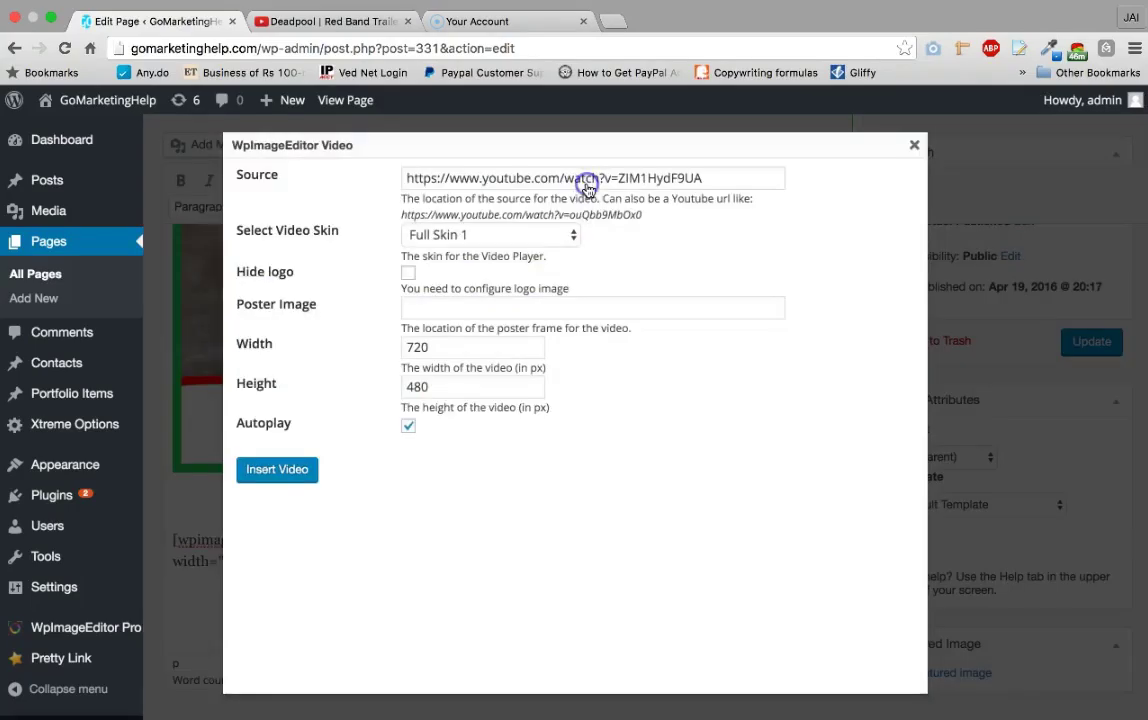
pyautogui.click(505, 232)
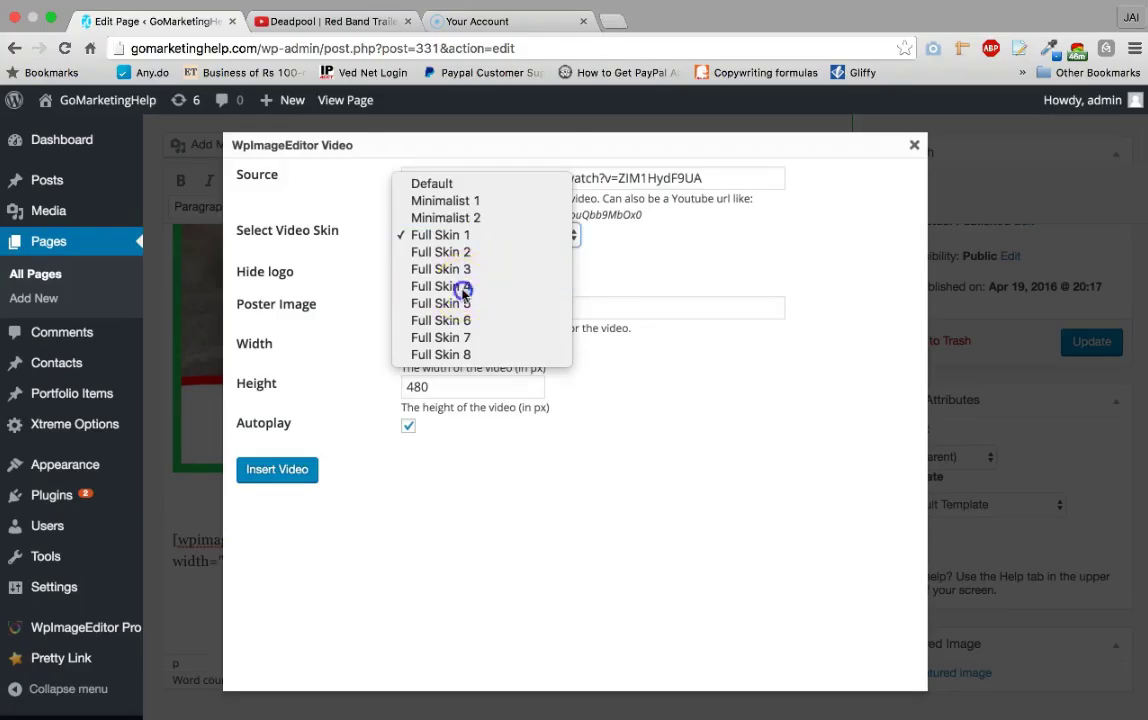
pyautogui.press('Escape')
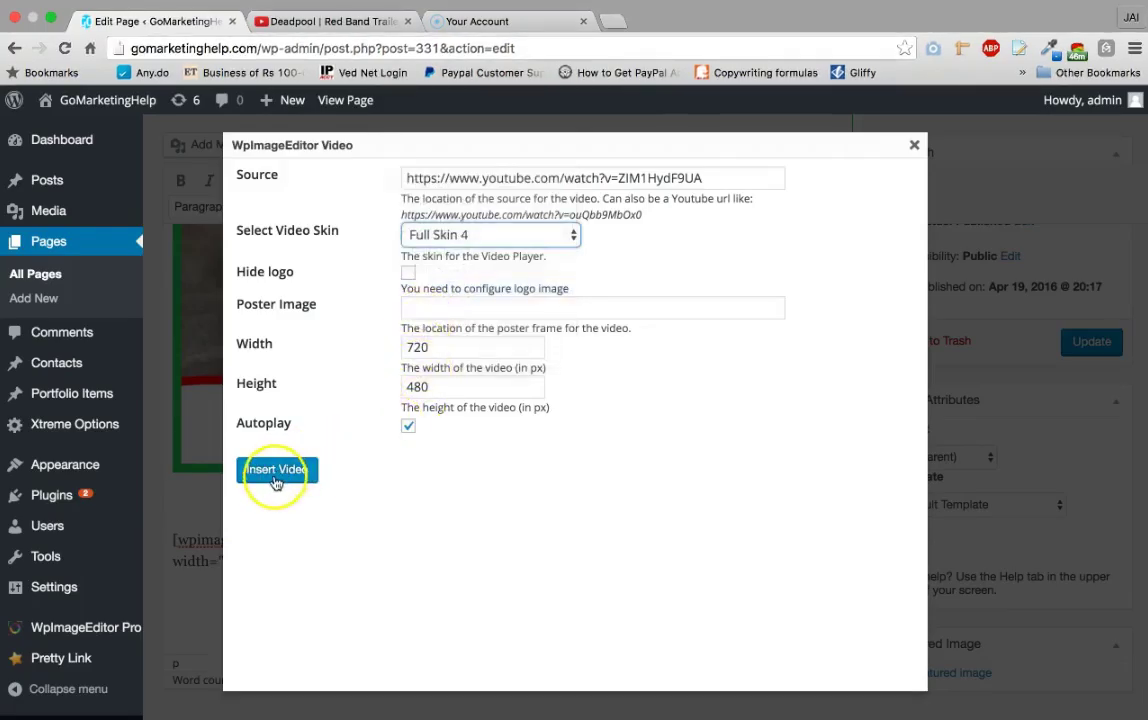
pyautogui.click(408, 426)
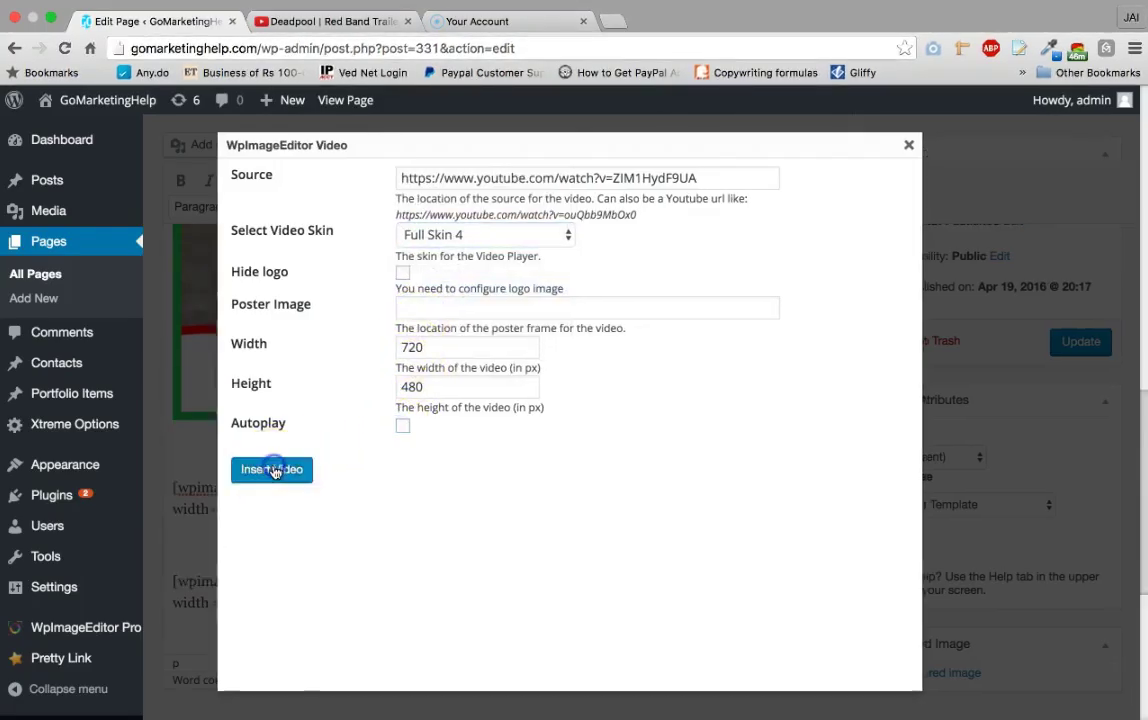
pyautogui.click(272, 468)
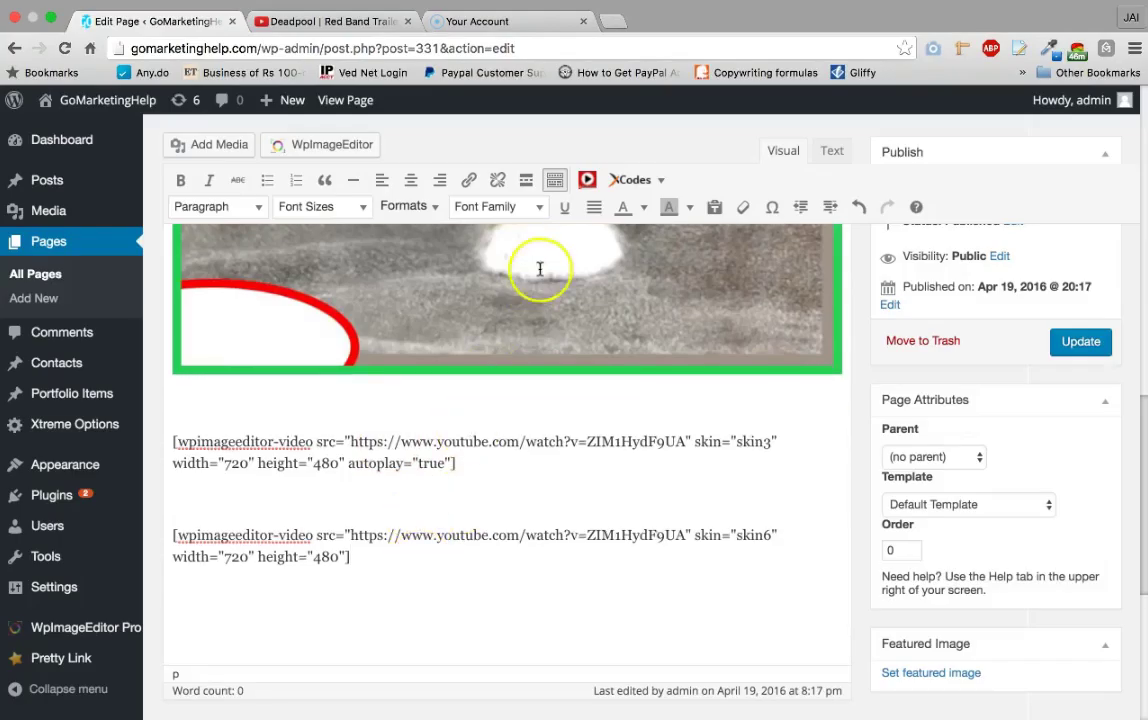
# - Insert a third trailer embed using the Full Skin 8 player skin
pyautogui.click(588, 178)
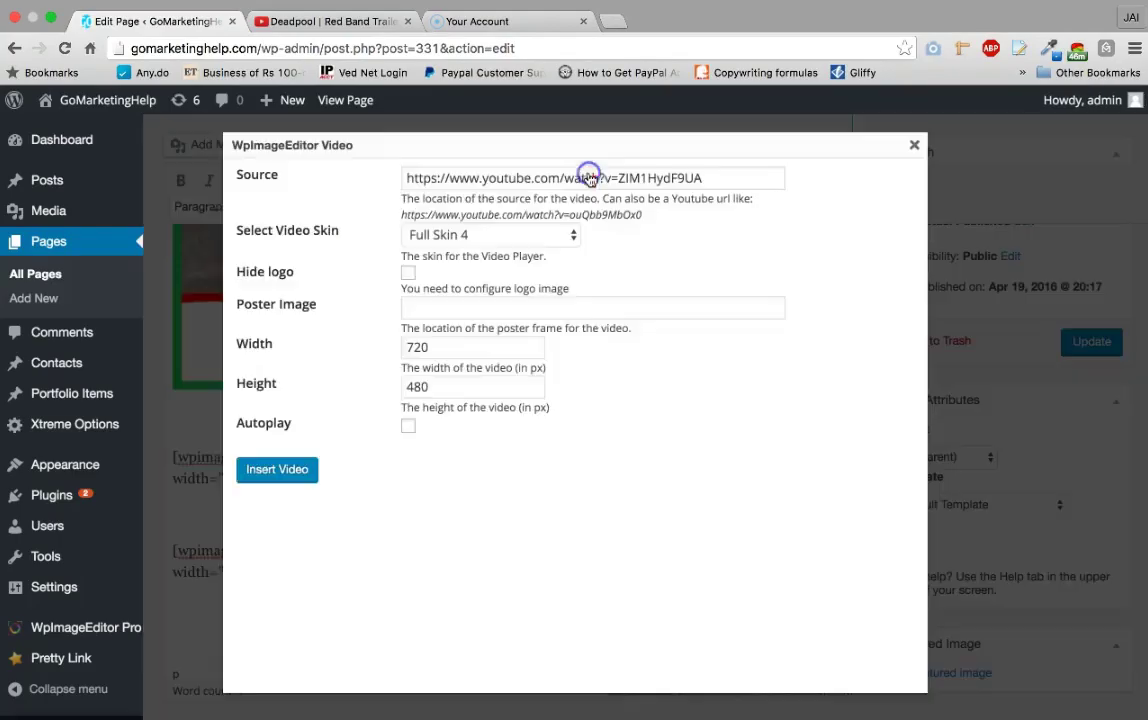
pyautogui.click(506, 236)
pyautogui.click(476, 302)
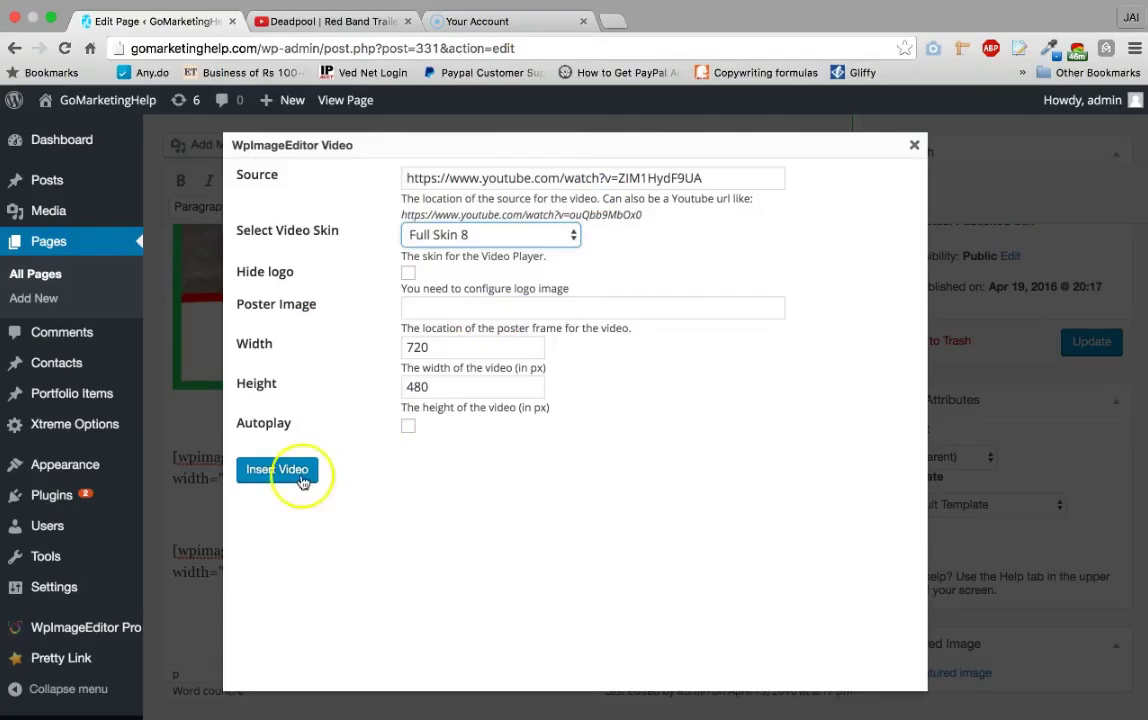
pyautogui.click(256, 479)
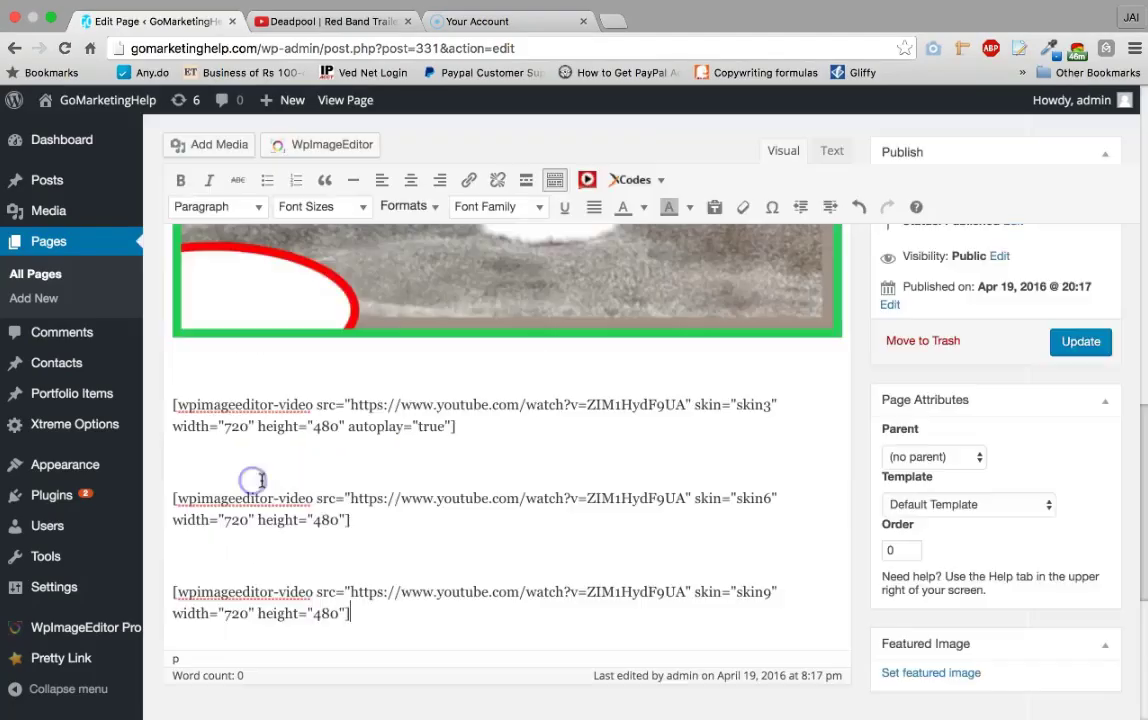
pyautogui.scroll(-5, 430, 573)
pyautogui.scroll(4, 430, 573)
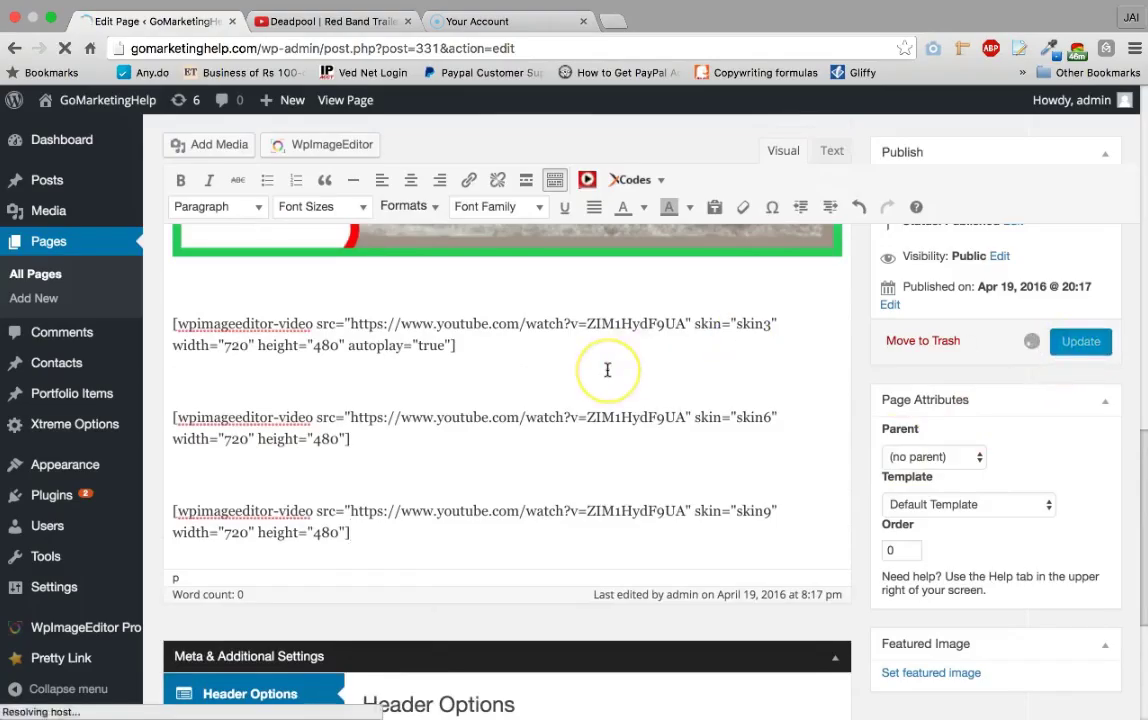
pyautogui.scroll(5, 607, 372)
pyautogui.scroll(3, 606, 372)
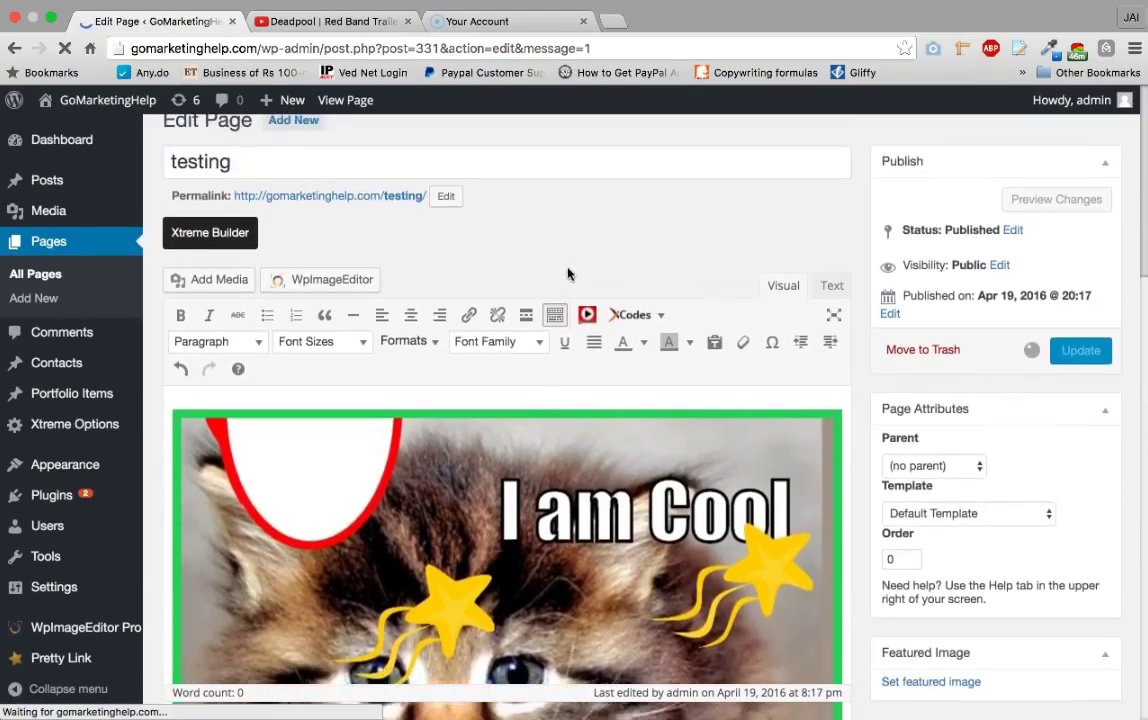
pyautogui.click(292, 204)
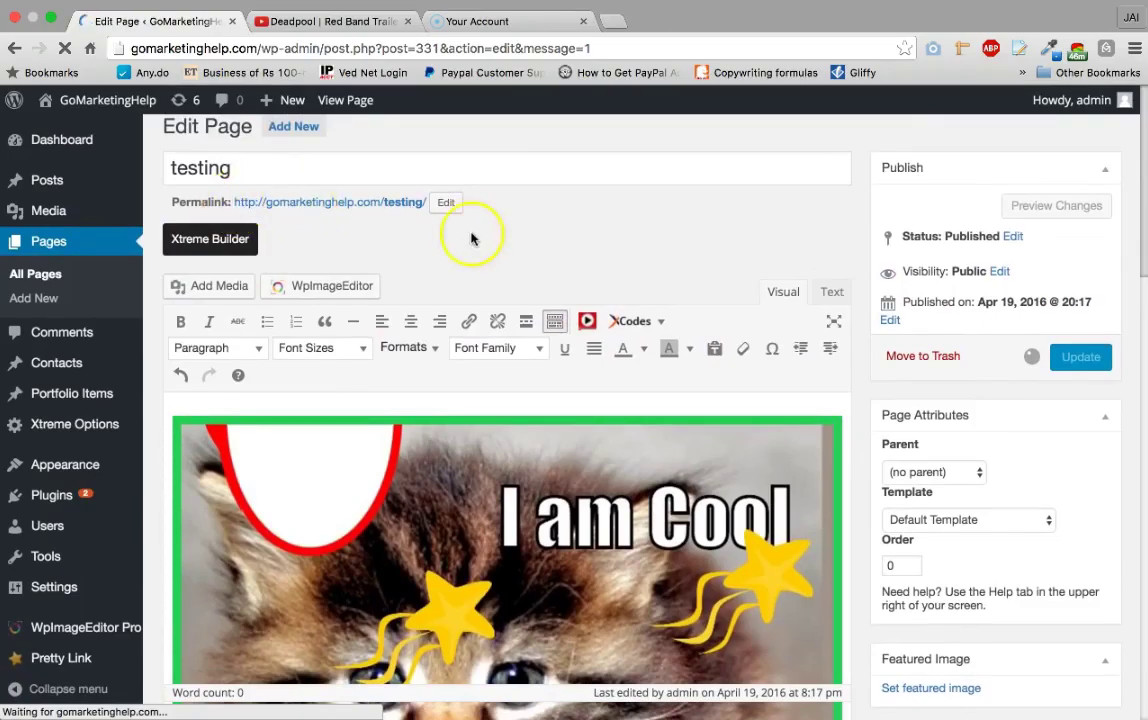
pyautogui.scroll(-10, 569, 410)
pyautogui.scroll(2, 570, 413)
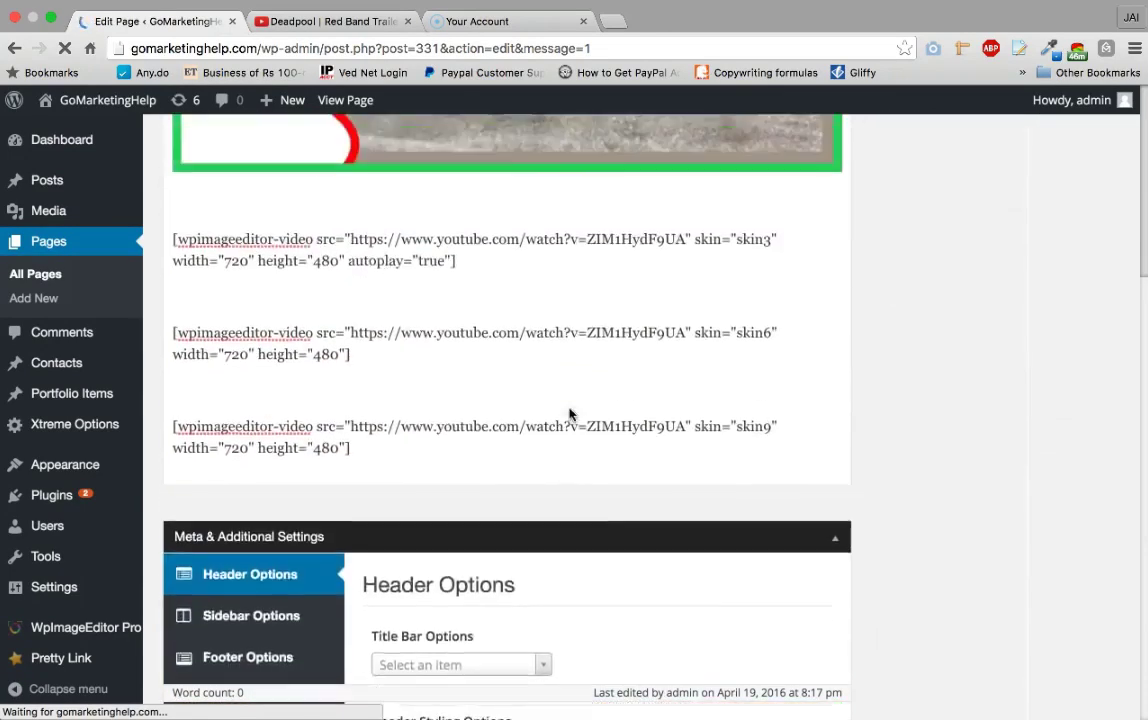
pyautogui.scroll(2, 569, 413)
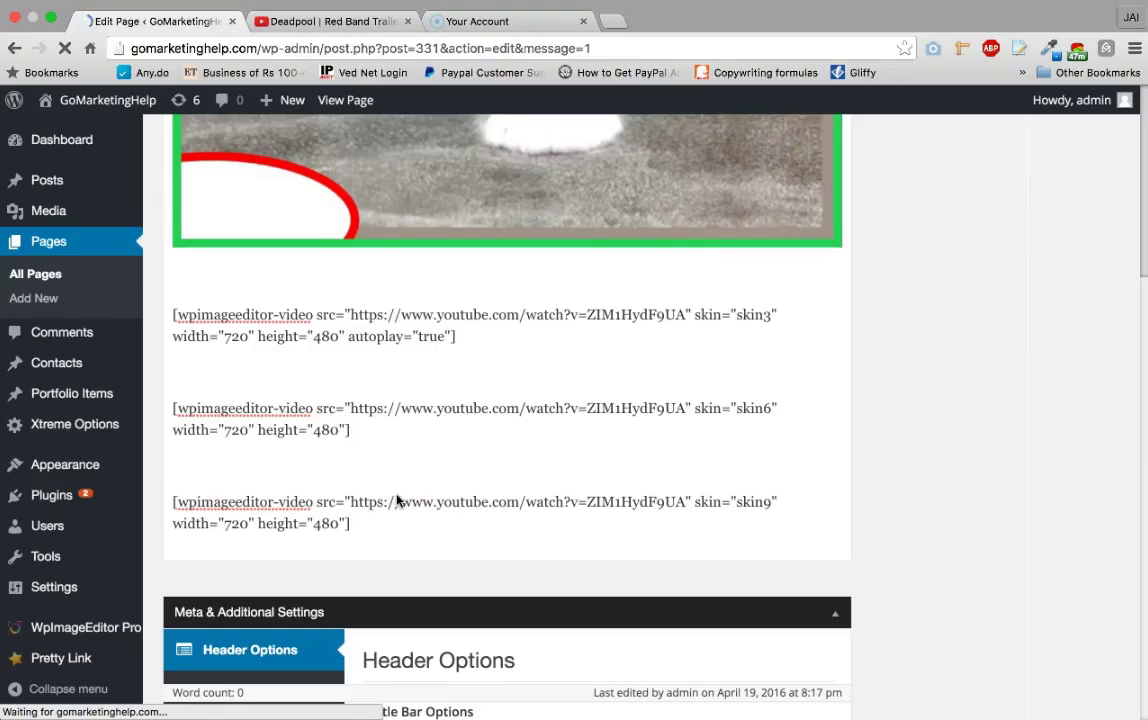
pyautogui.scroll(5, 396, 500)
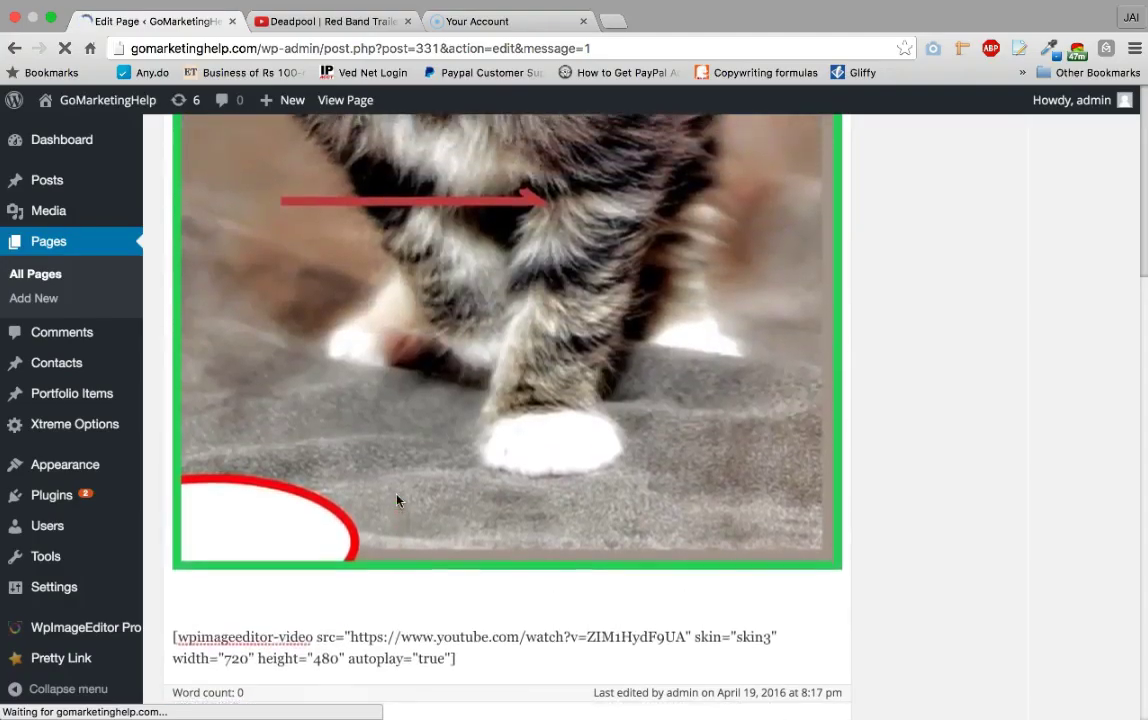
pyautogui.scroll(10, 396, 500)
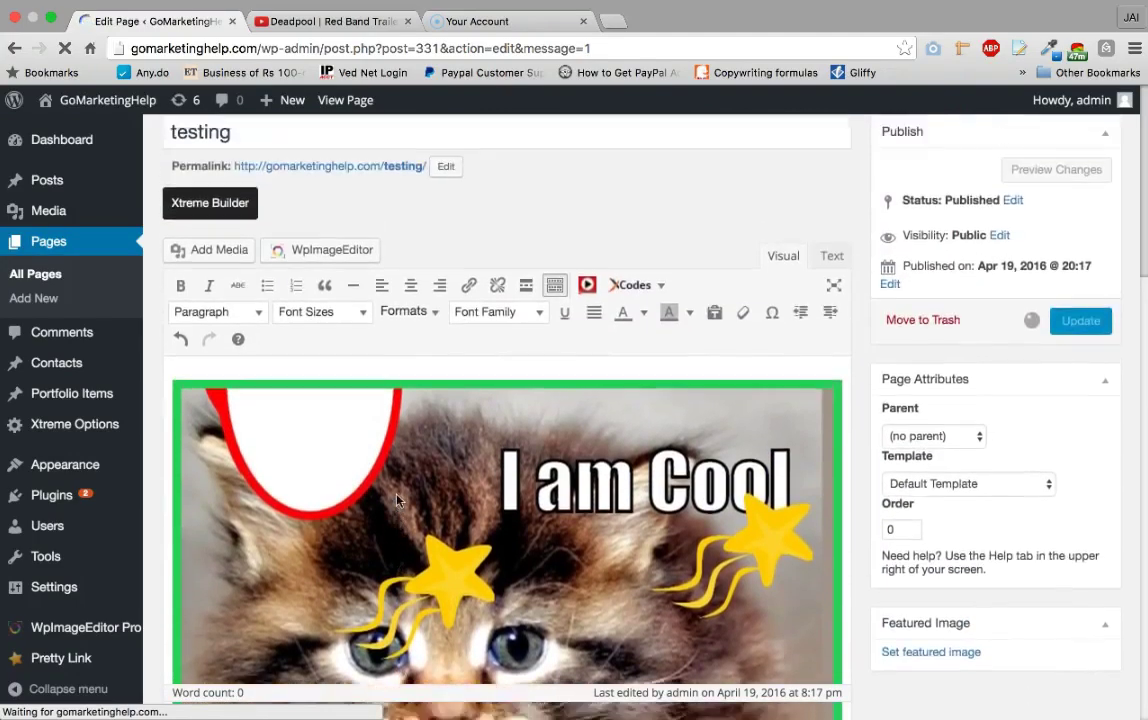
pyautogui.scroll(1, 396, 500)
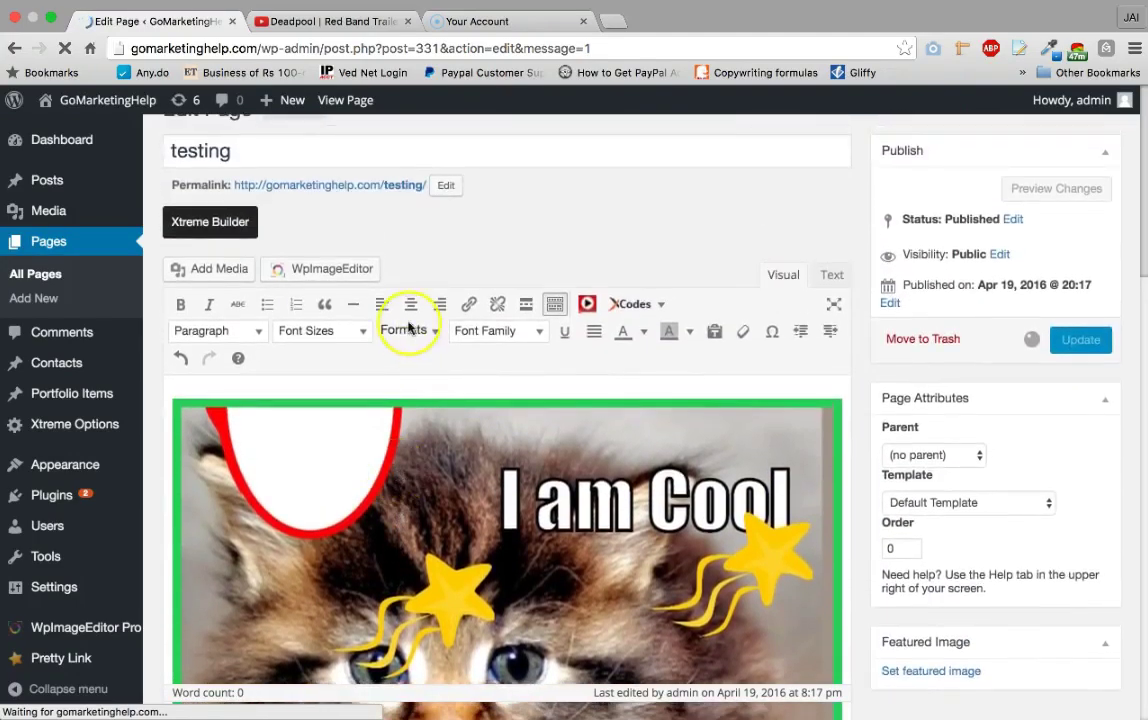
# - Load gomarketinghelp.com/testing in a new tab placed beside the editor tab
pyautogui.click(610, 24)
pyautogui.write('gomarketinghelp.com')
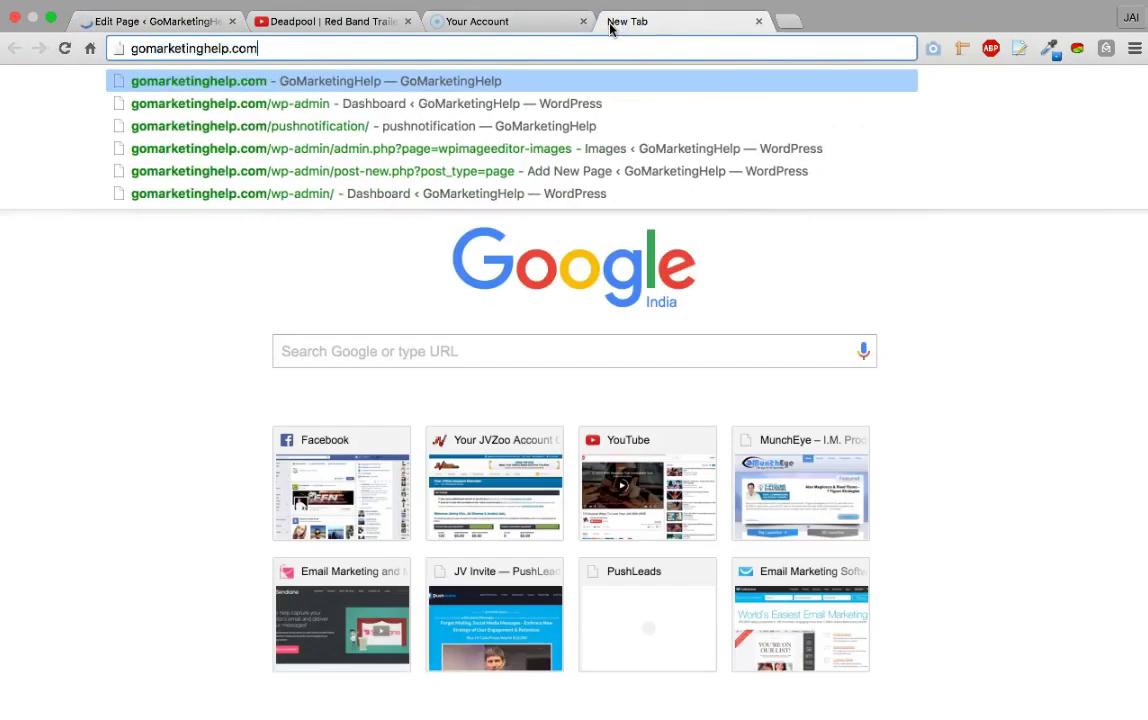
pyautogui.write('/test')
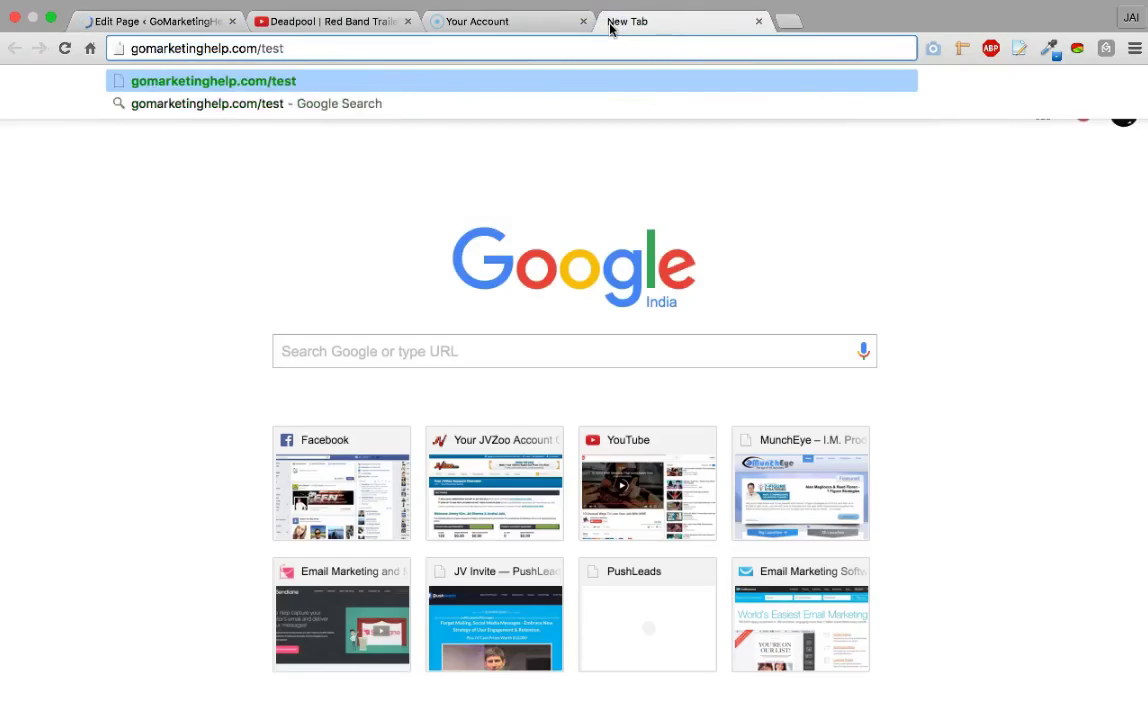
pyautogui.write('ing')
pyautogui.press('Return')
pyautogui.moveTo(594, 22); pyautogui.dragTo(277, 18)
pyautogui.click(168, 18)
pyautogui.click(292, 22)
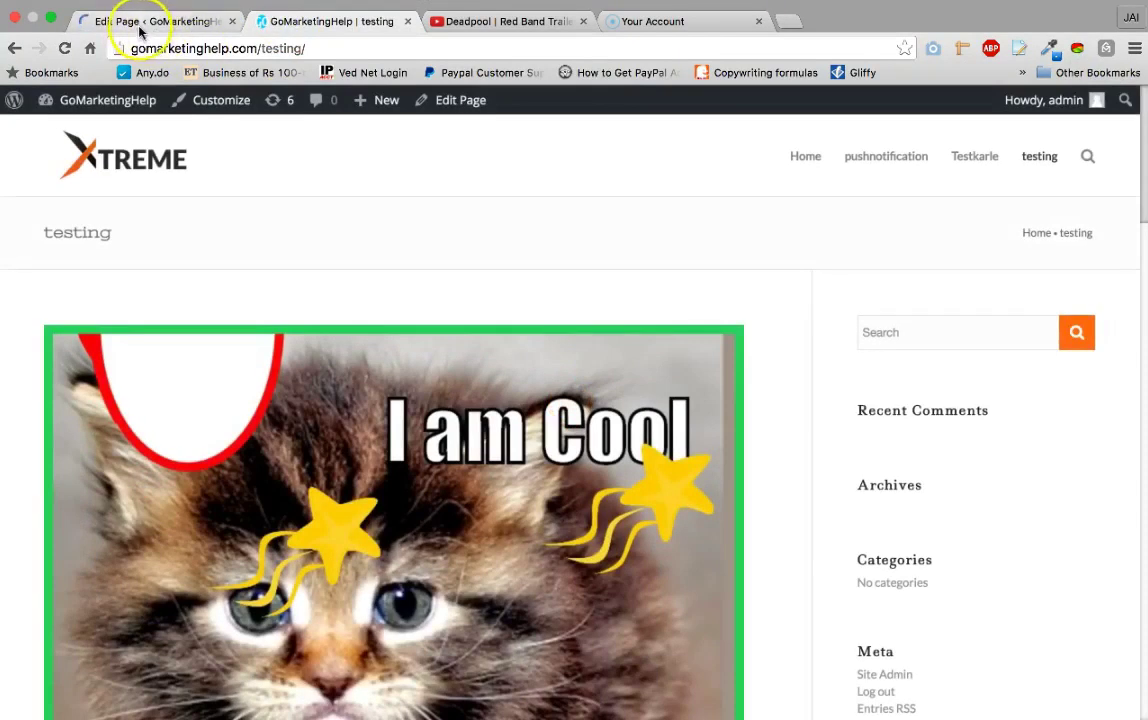
# - Play and pause the first trailer player on the live testing page
pyautogui.scroll(-4, 415, 400)
pyautogui.scroll(-15, 423, 430)
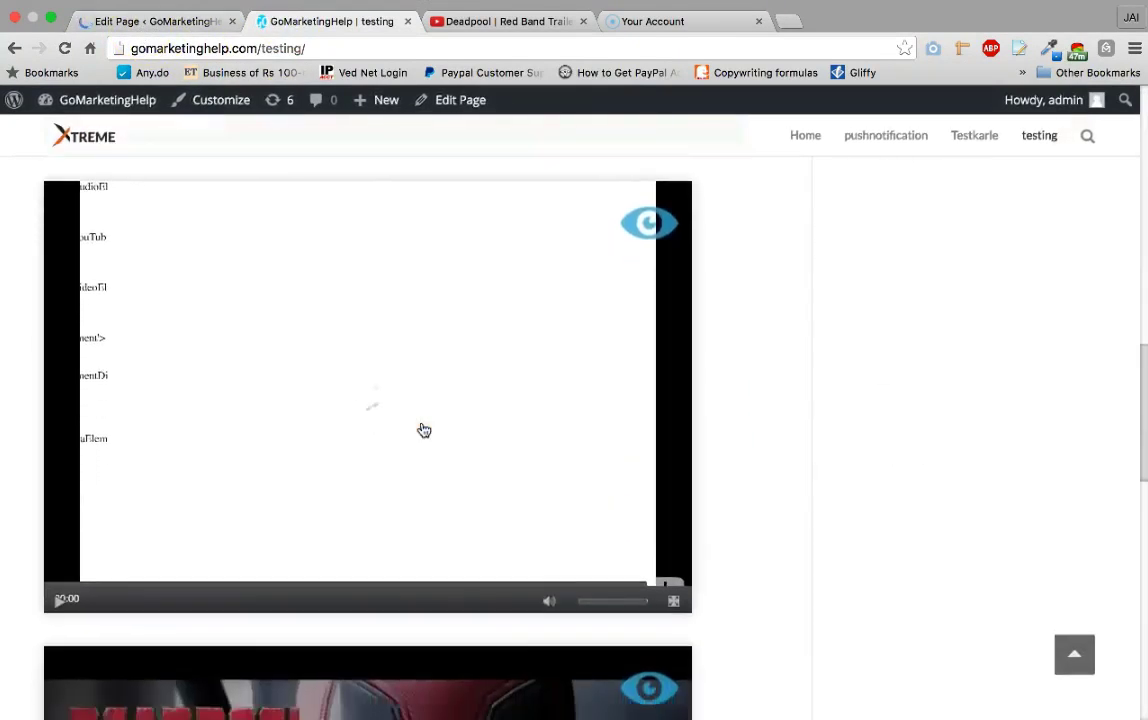
pyautogui.scroll(10, 725, 355)
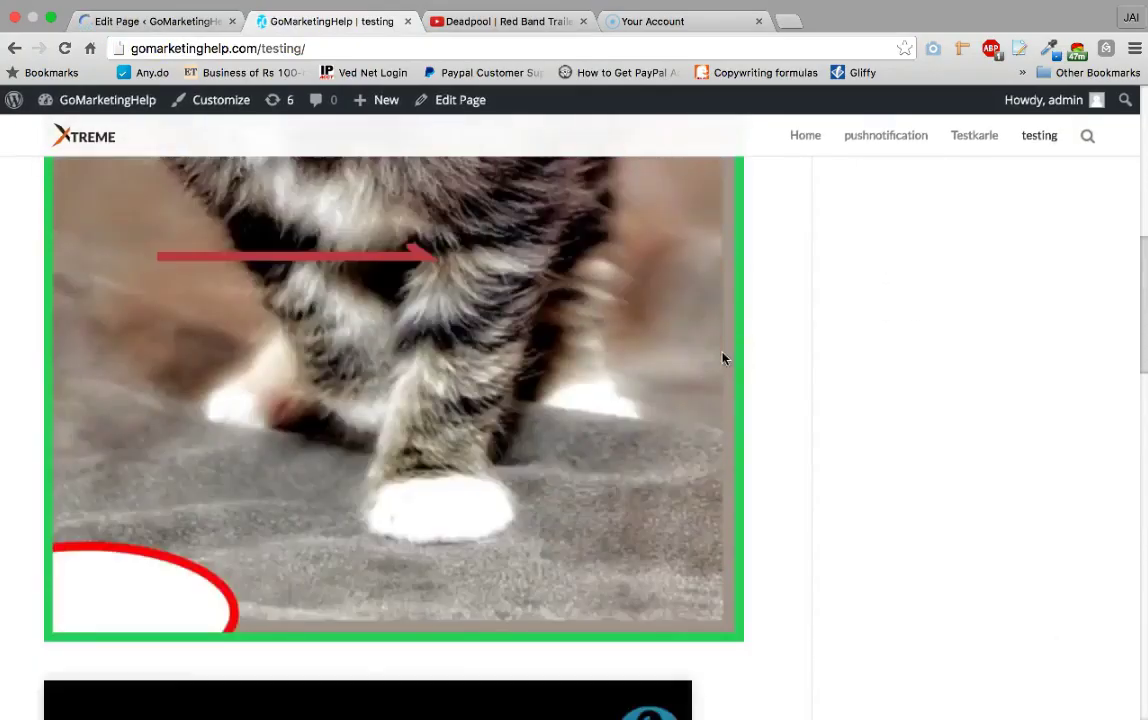
pyautogui.scroll(-5, 723, 359)
pyautogui.click(251, 356)
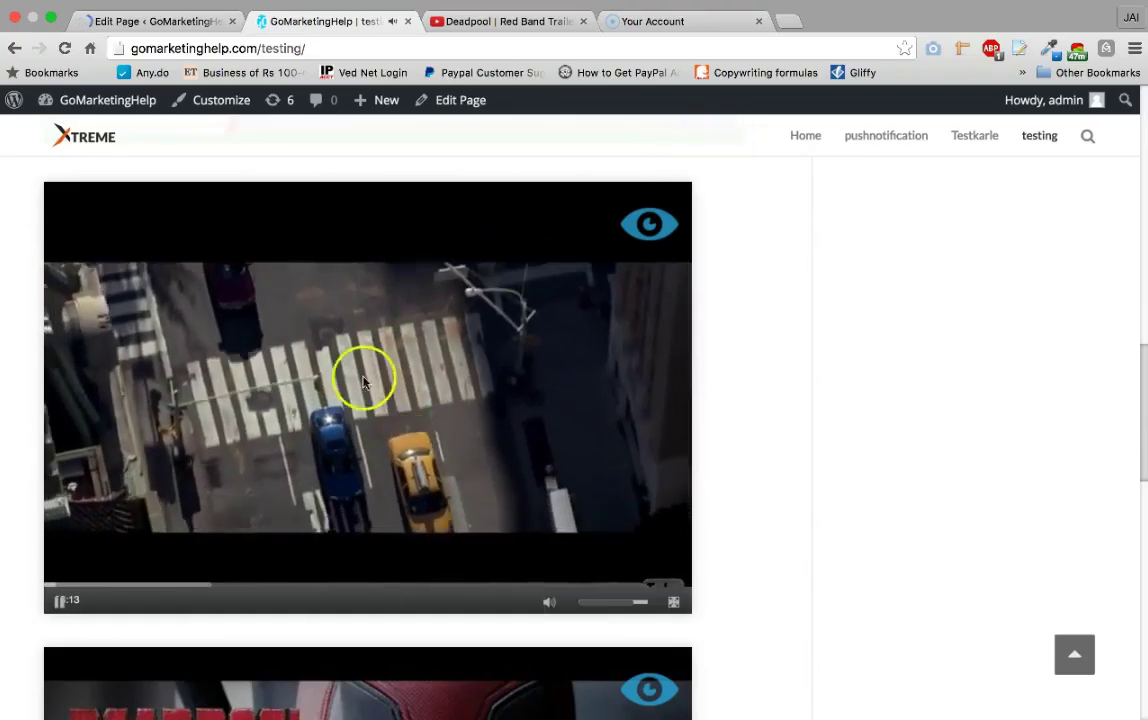
pyautogui.click(58, 601)
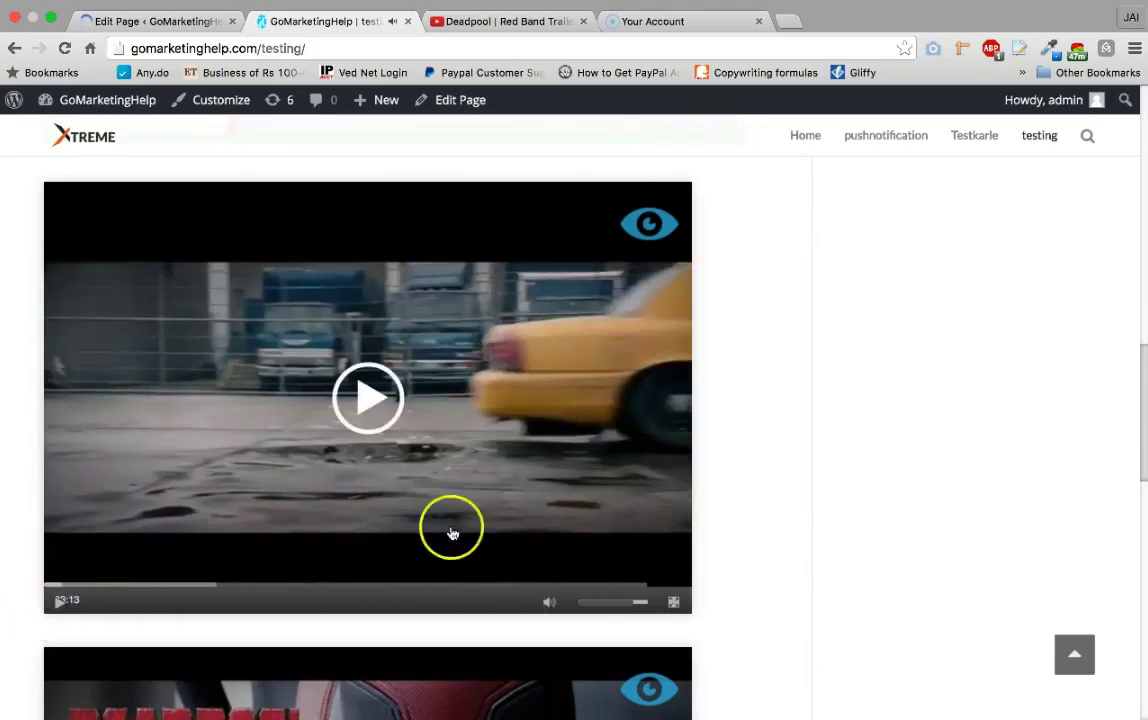
# - Play and pause the last Deadpool trailer further down the page
pyautogui.scroll(-1, 600, 514)
pyautogui.scroll(-5, 600, 514)
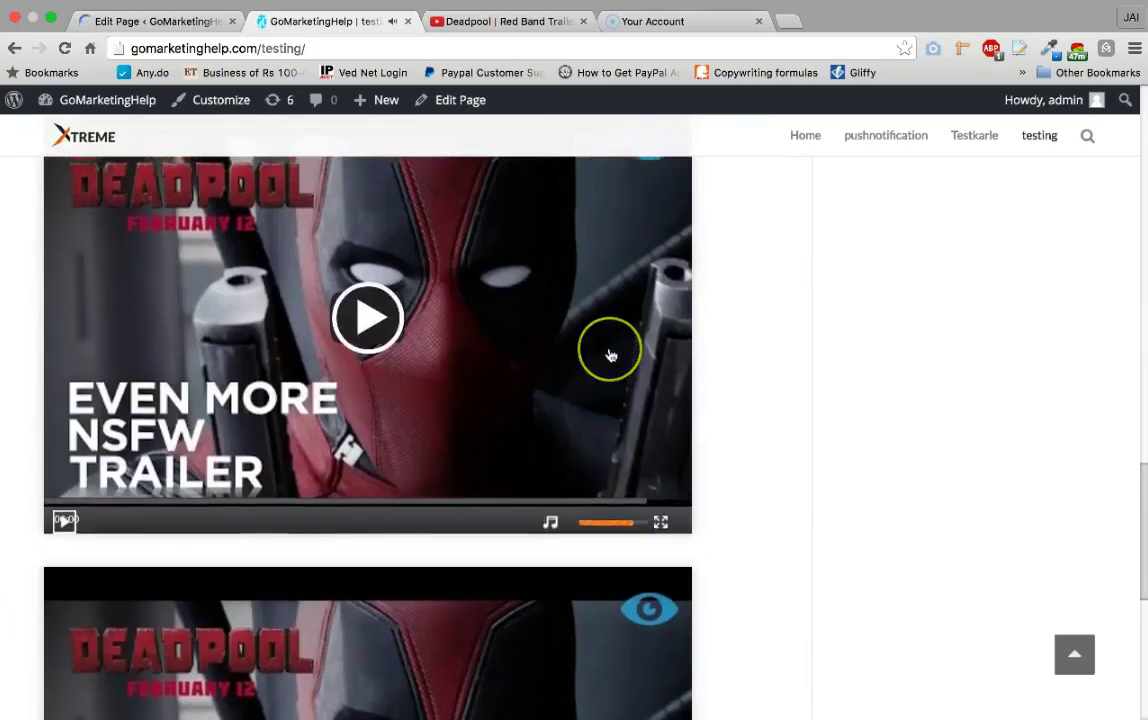
pyautogui.scroll(1, 607, 351)
pyautogui.scroll(3, 609, 354)
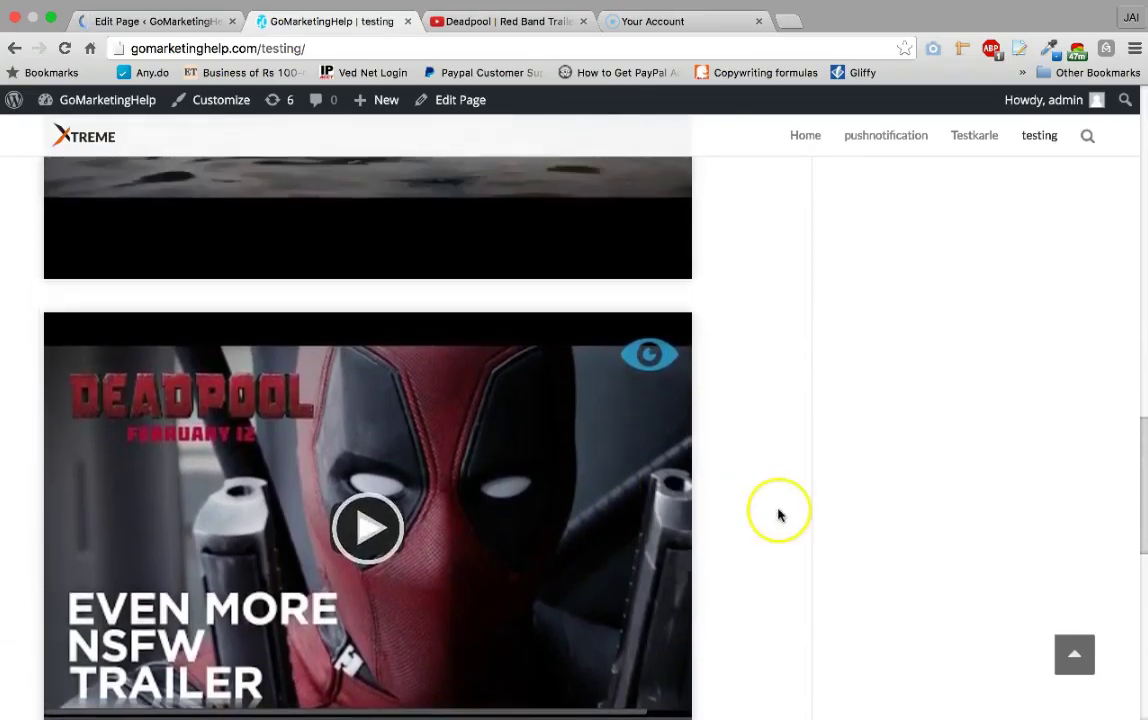
pyautogui.scroll(-4, 778, 515)
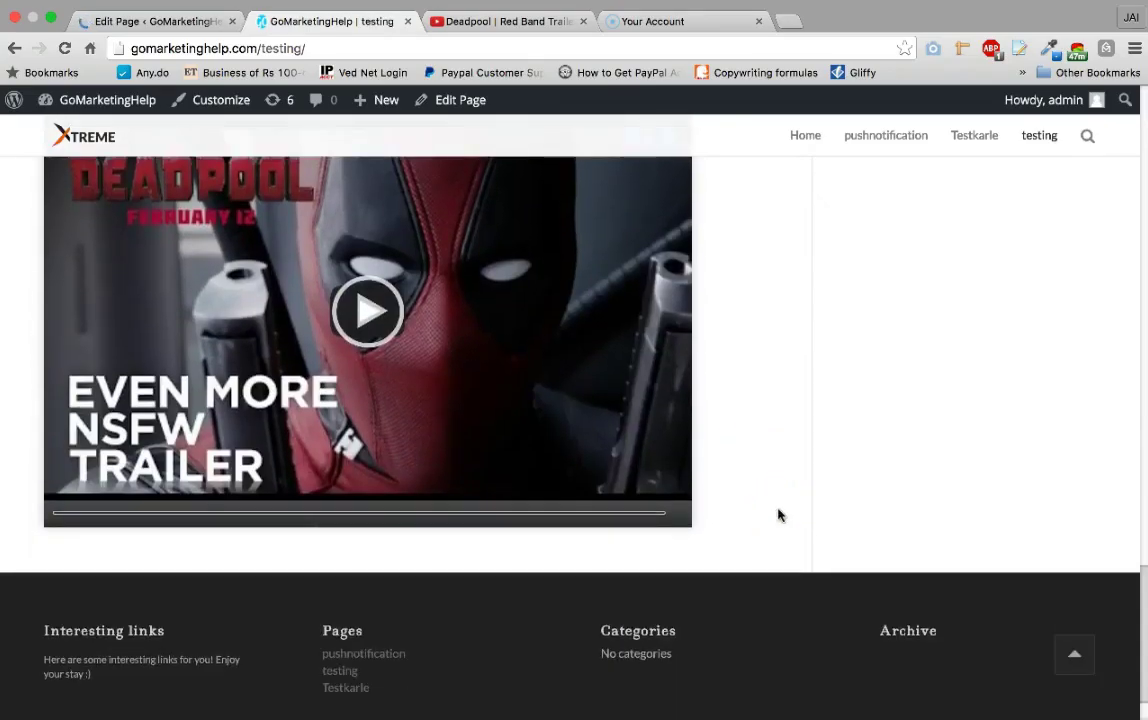
pyautogui.click(371, 301)
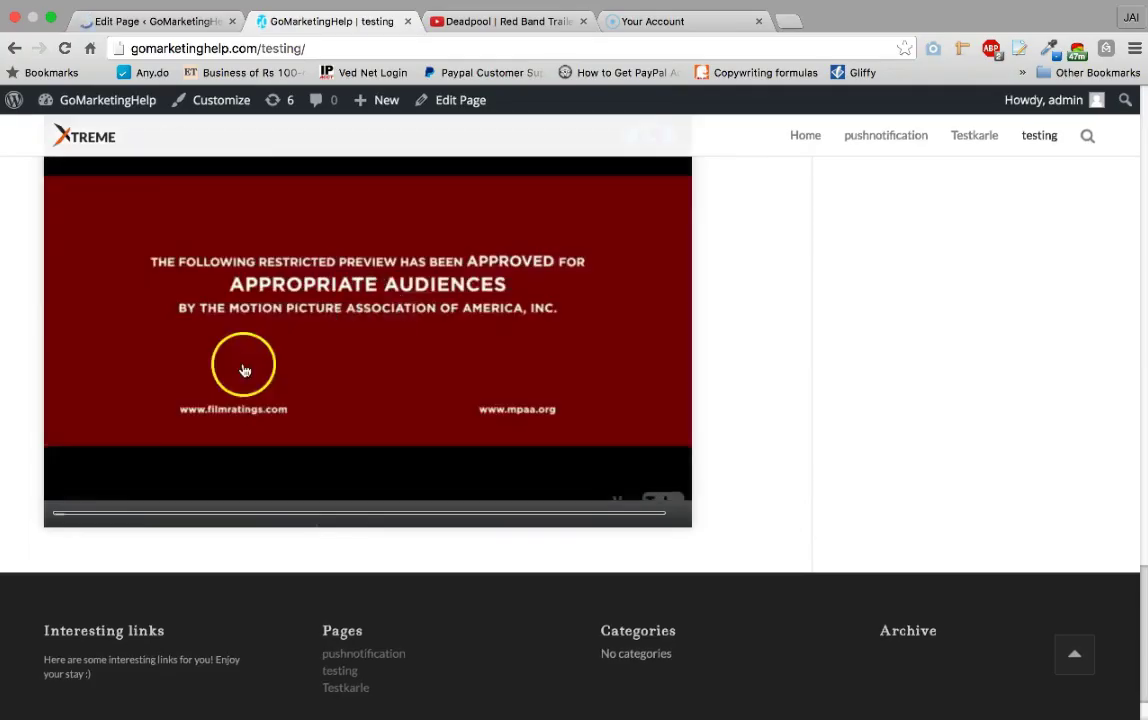
pyautogui.click(617, 300)
# - Return to the testing page editor and scroll down to the video shortcodes
pyautogui.scroll(7, 712, 302)
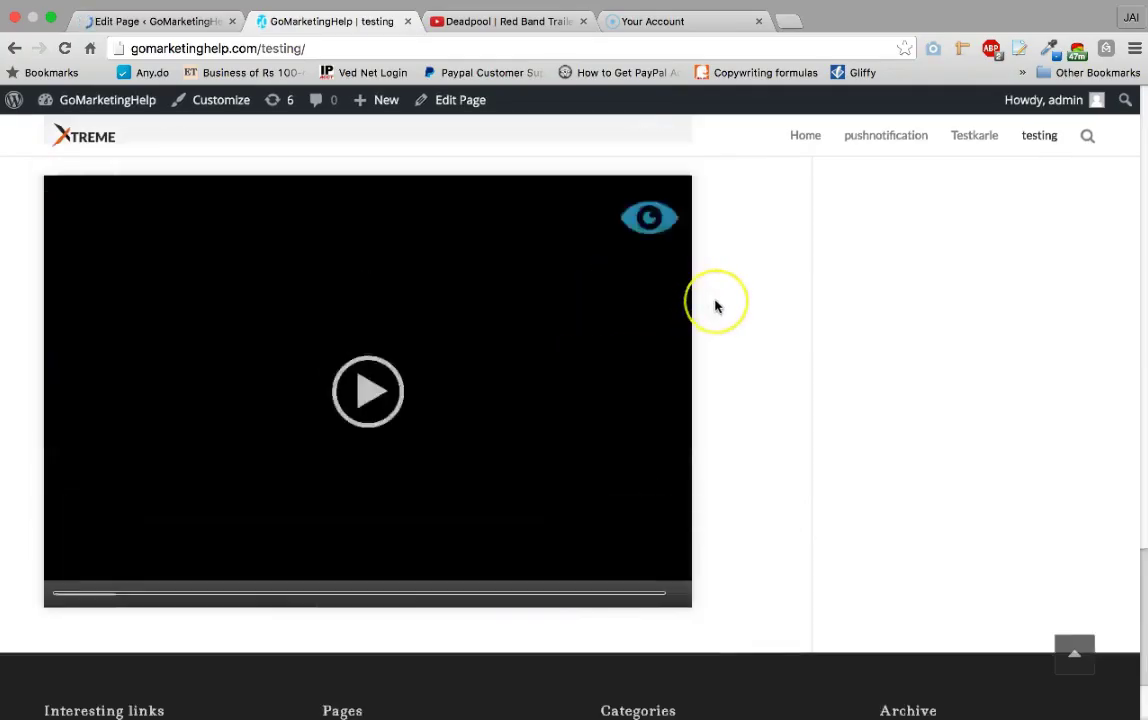
pyautogui.scroll(-1, 712, 304)
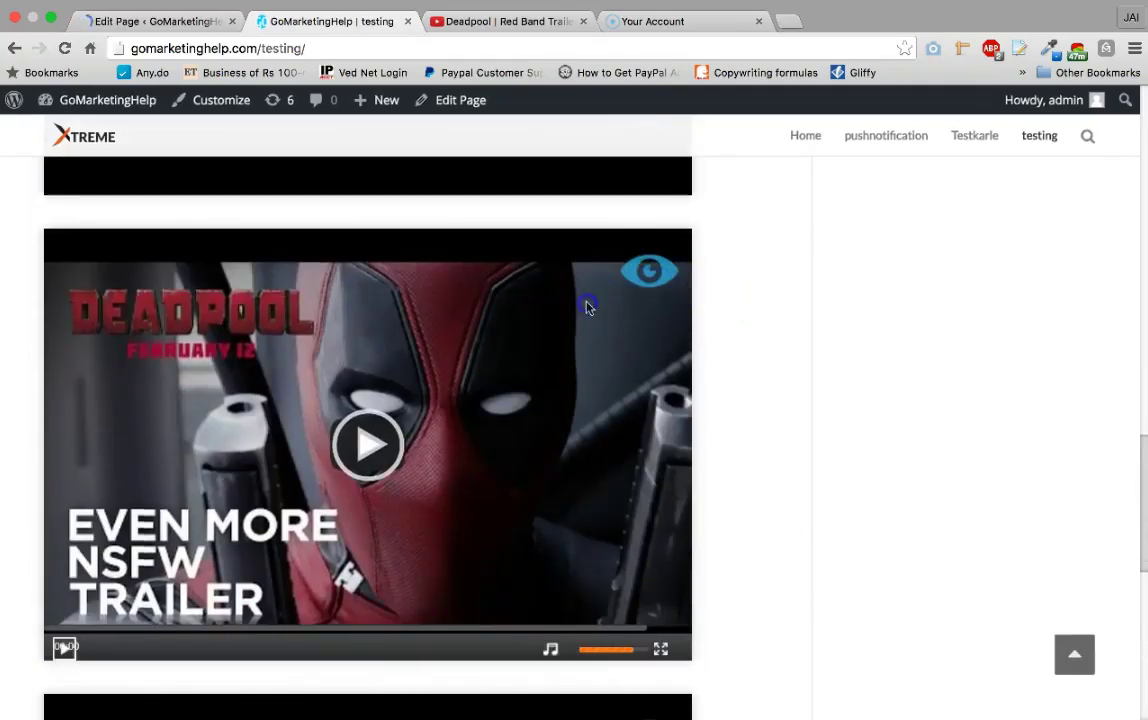
pyautogui.scroll(10, 732, 279)
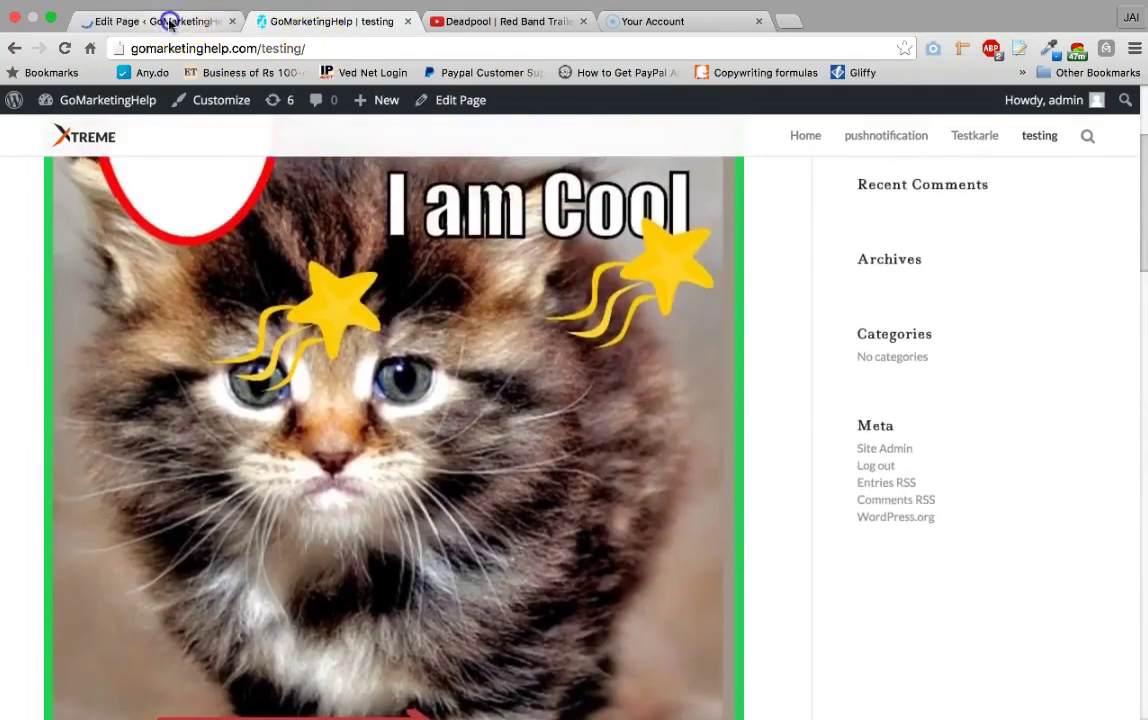
pyautogui.click(167, 20)
pyautogui.scroll(-10, 469, 455)
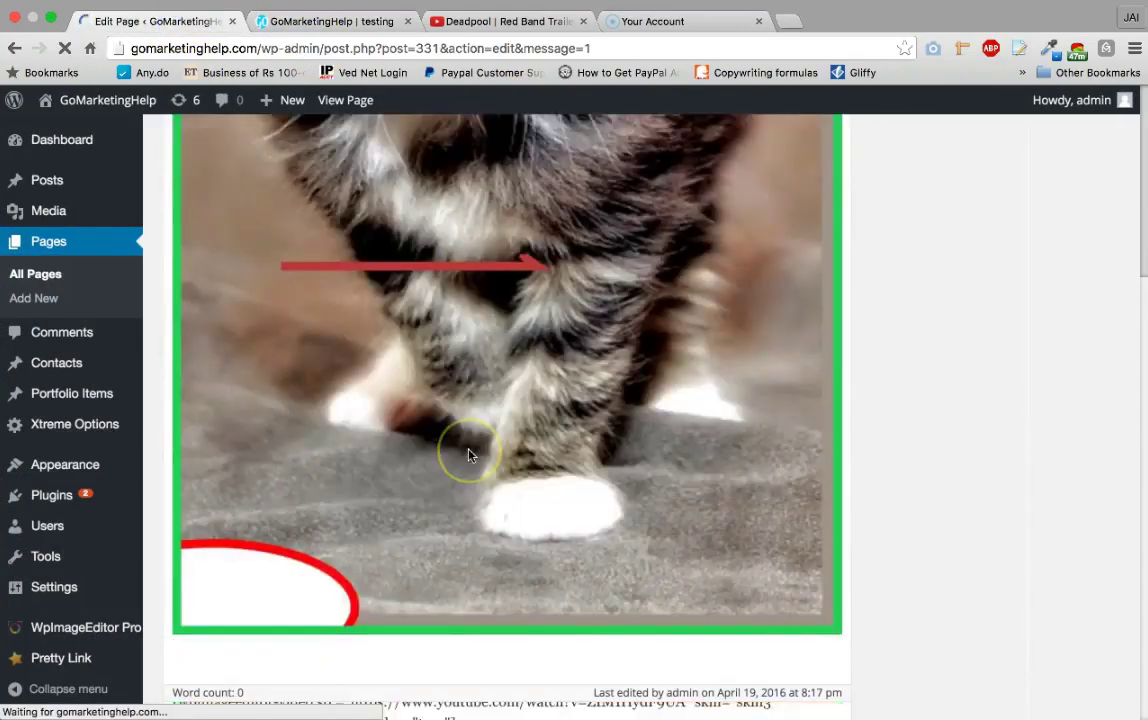